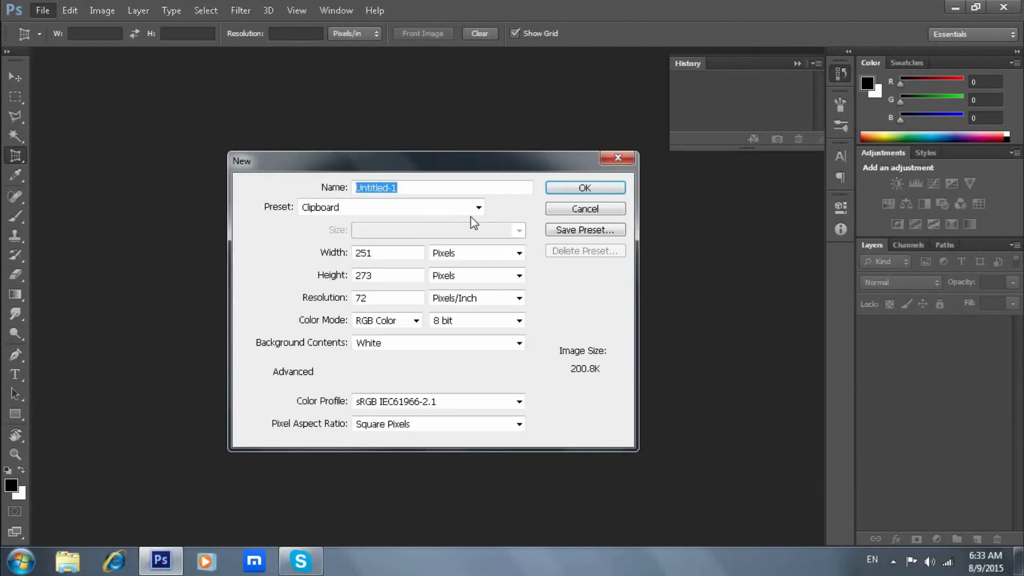
Create a blank white document from the 1920 × 1080 px preset.
{"action": "left_click", "coordinate": [400, 209]}
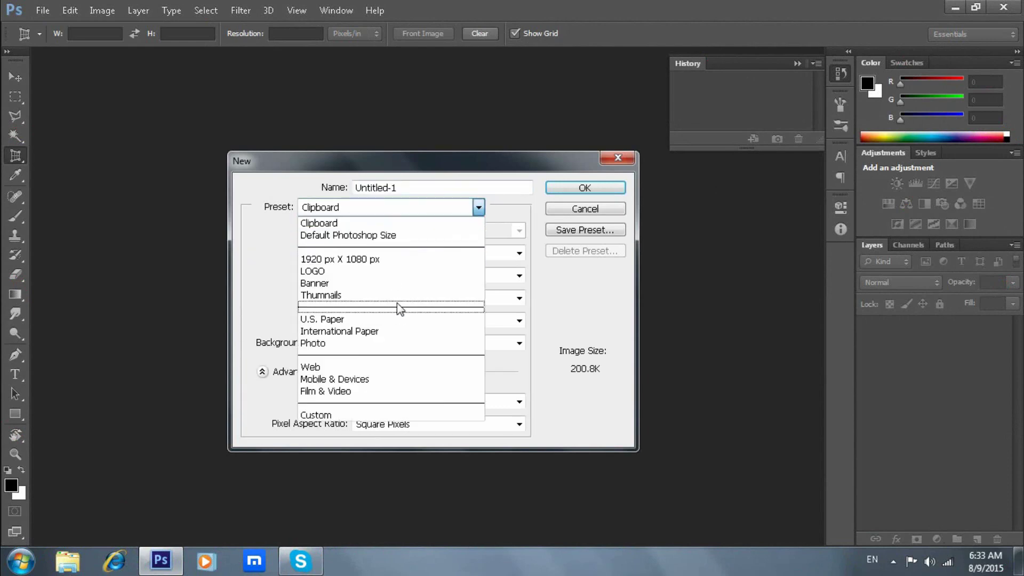
{"action": "left_click", "coordinate": [403, 259]}
{"action": "left_click", "coordinate": [380, 273]}
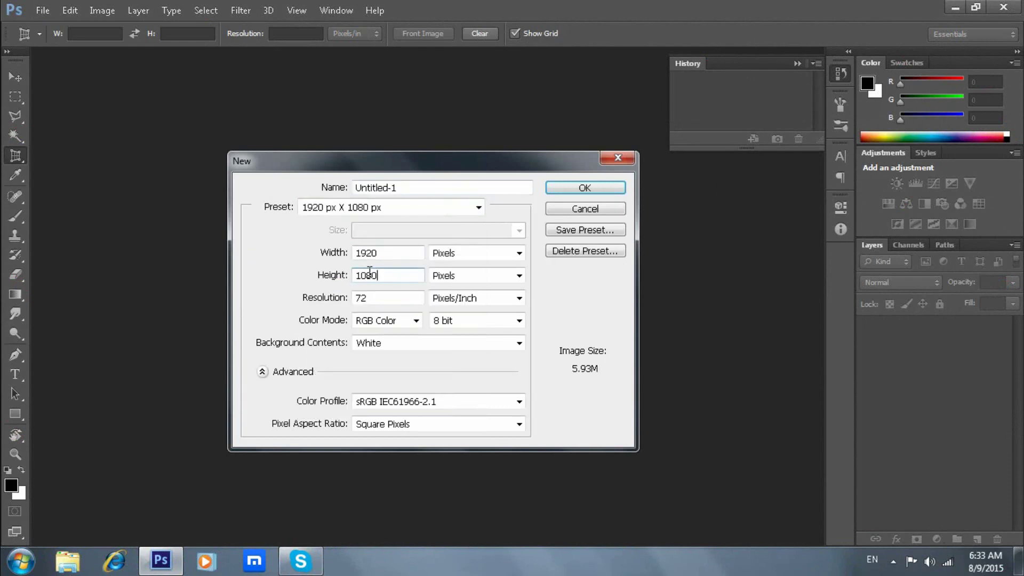
{"action": "left_click", "coordinate": [584, 188]}
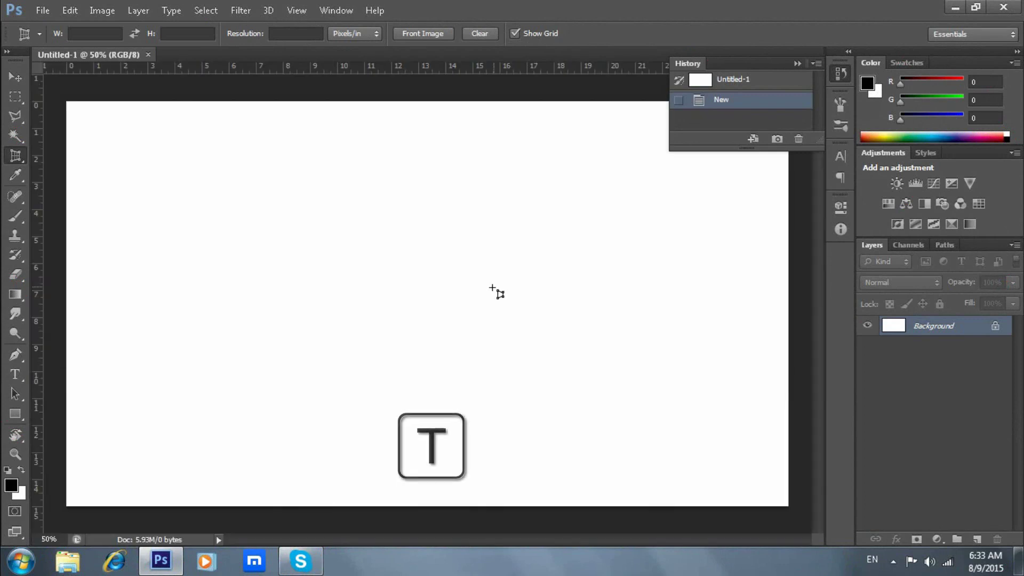
Add the text ZAID on the canvas in black Arial Black.
{"action": "key", "text": "t"}
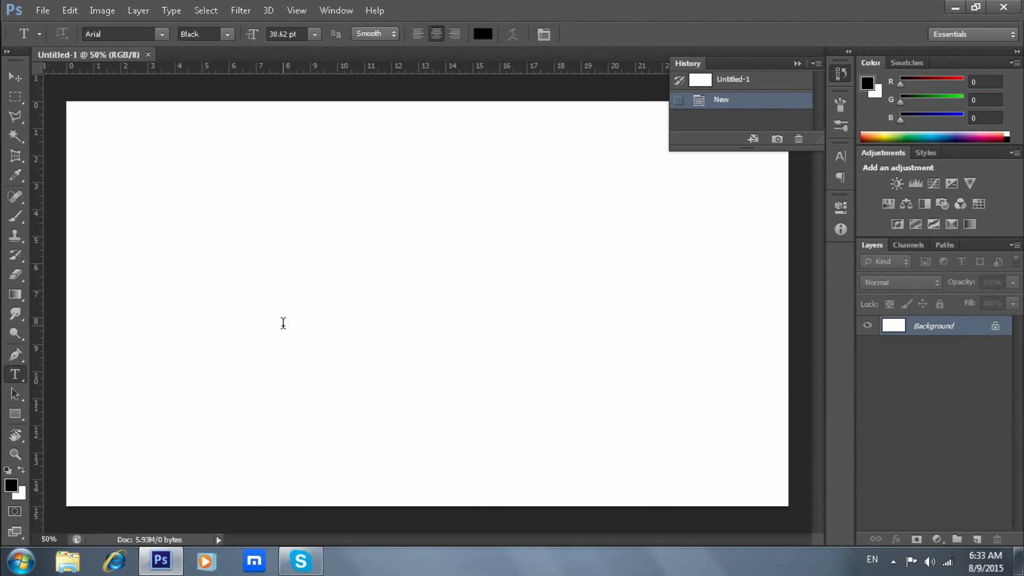
{"action": "left_click", "coordinate": [283, 323]}
{"action": "type", "text": "ZAID"}
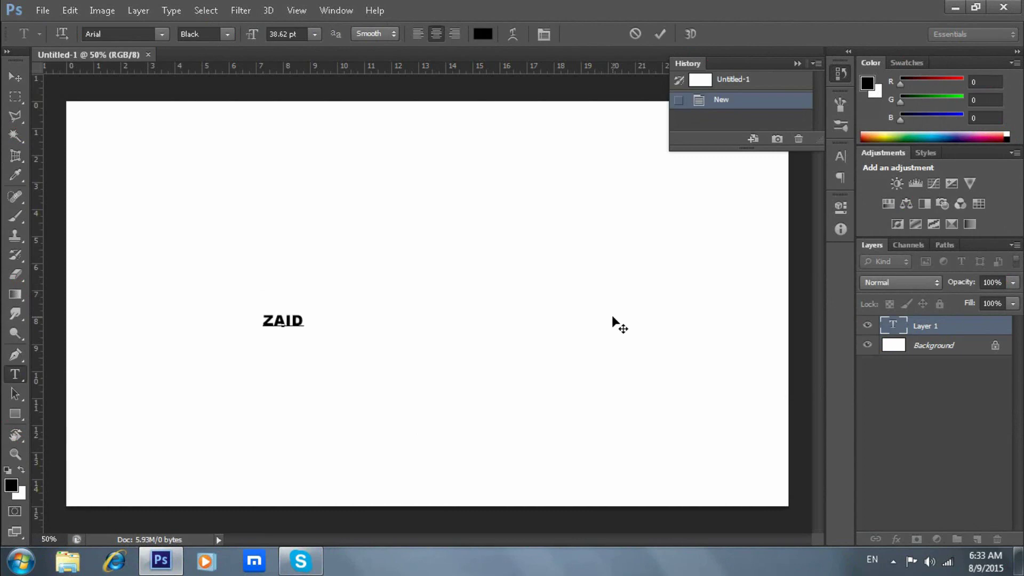
{"action": "left_click", "coordinate": [226, 35]}
{"action": "left_click", "coordinate": [219, 109]}
{"action": "left_click", "coordinate": [161, 34]}
{"action": "left_click", "coordinate": [147, 34]}
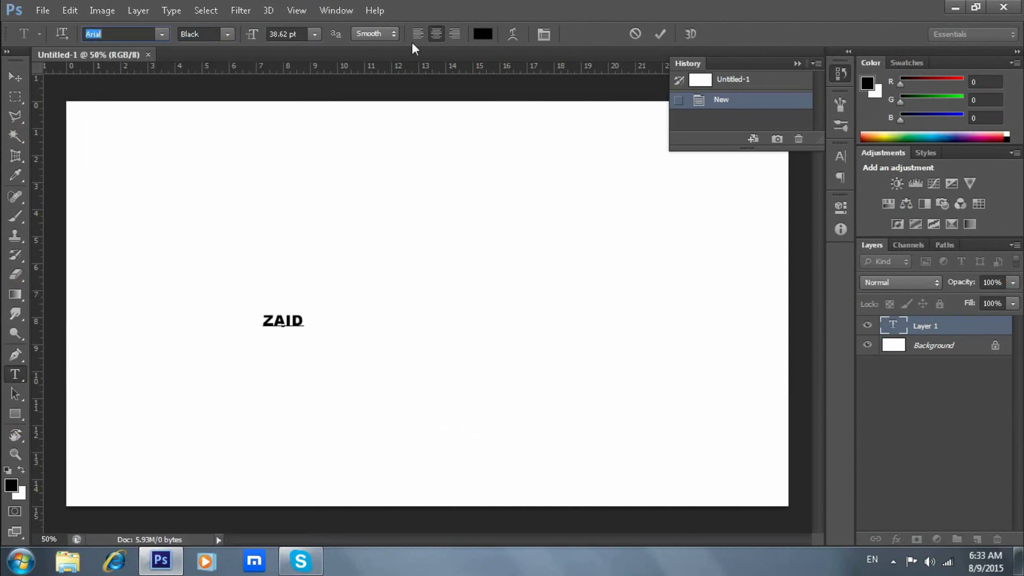
{"action": "left_click", "coordinate": [660, 33]}
Scale the ZAID text up to about 398 pt with free transform.
{"action": "key", "text": "ctrl+t"}
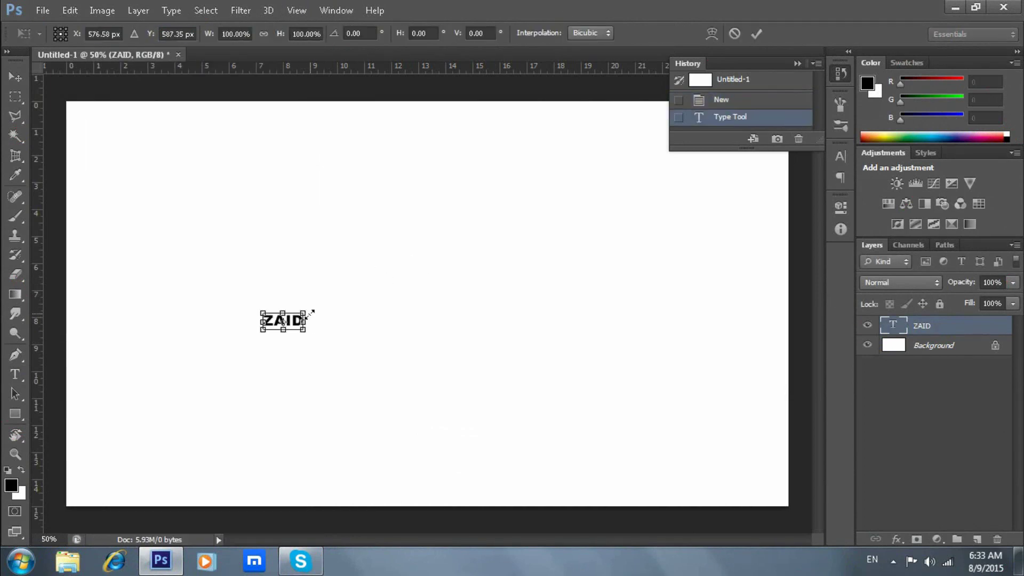
{"action": "left_click_drag", "start_coordinate": [308, 310], "coordinate": [487, 222]}
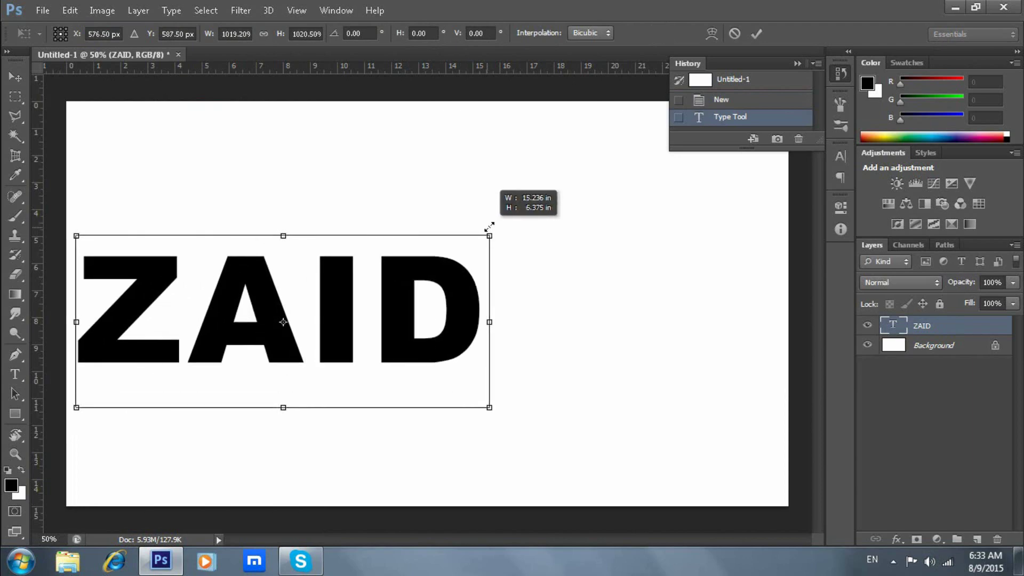
{"action": "left_click", "coordinate": [756, 33]}
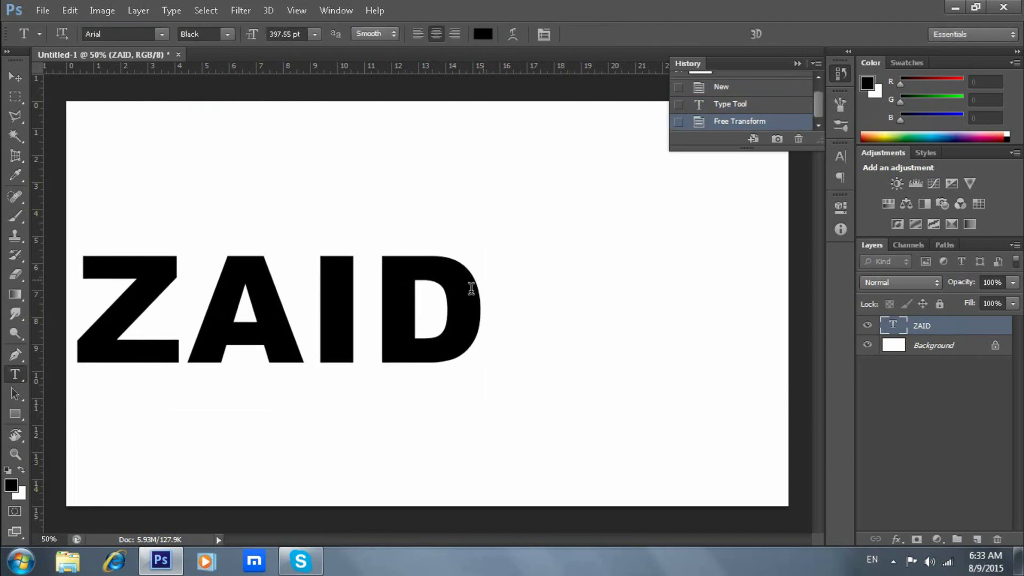
Center ZAID vertically and horizontally on the canvas, then deselect.
{"action": "key", "text": "ctrl+a"}
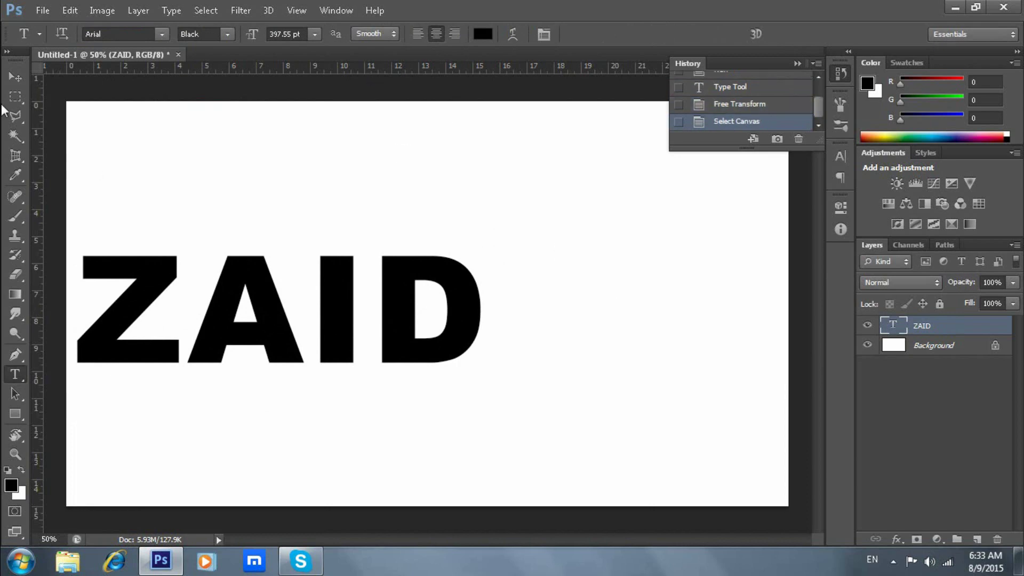
{"action": "left_click", "coordinate": [17, 80]}
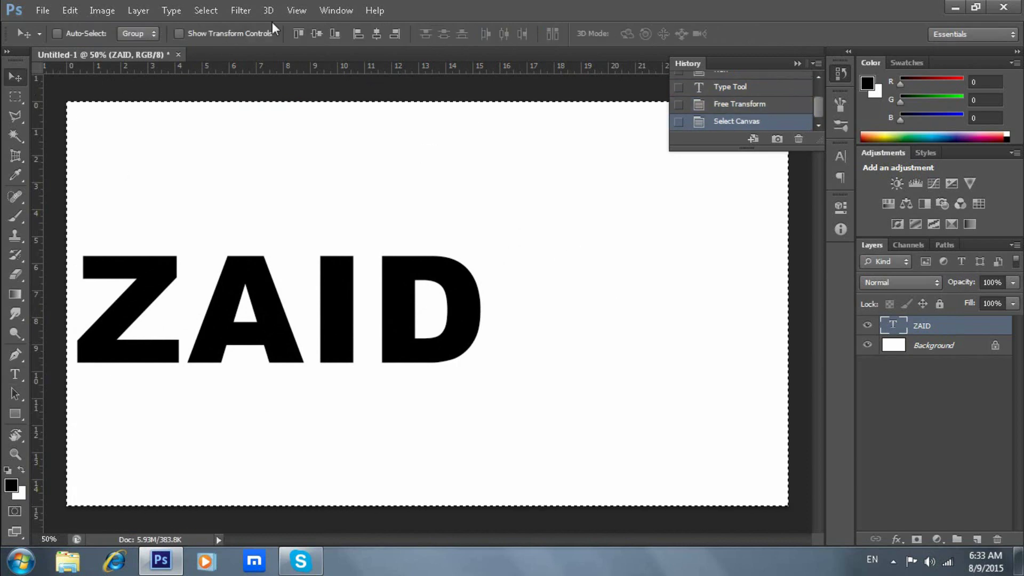
{"action": "left_click", "coordinate": [316, 32]}
{"action": "left_click", "coordinate": [373, 33]}
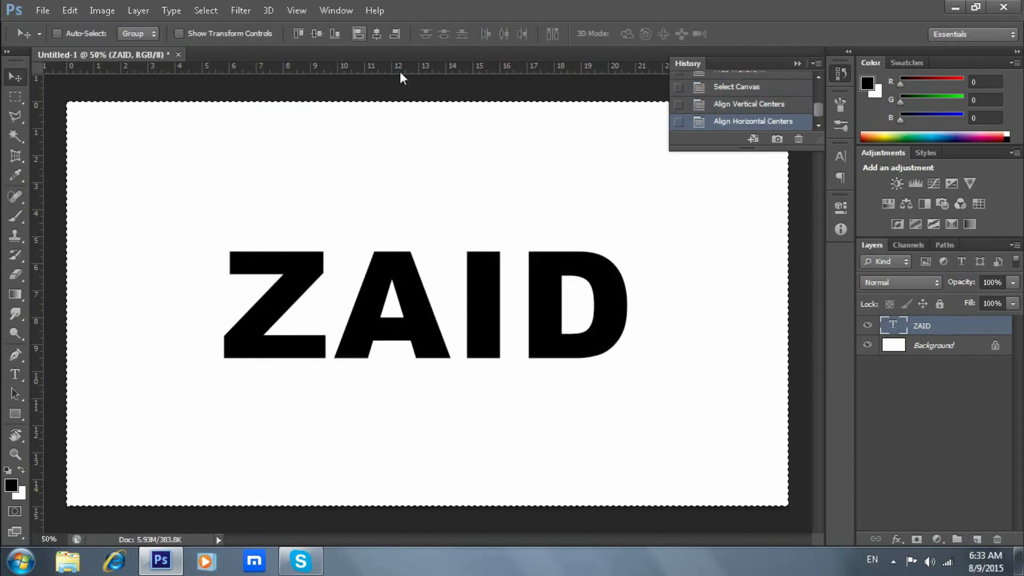
{"action": "key", "text": "ctrl+d"}
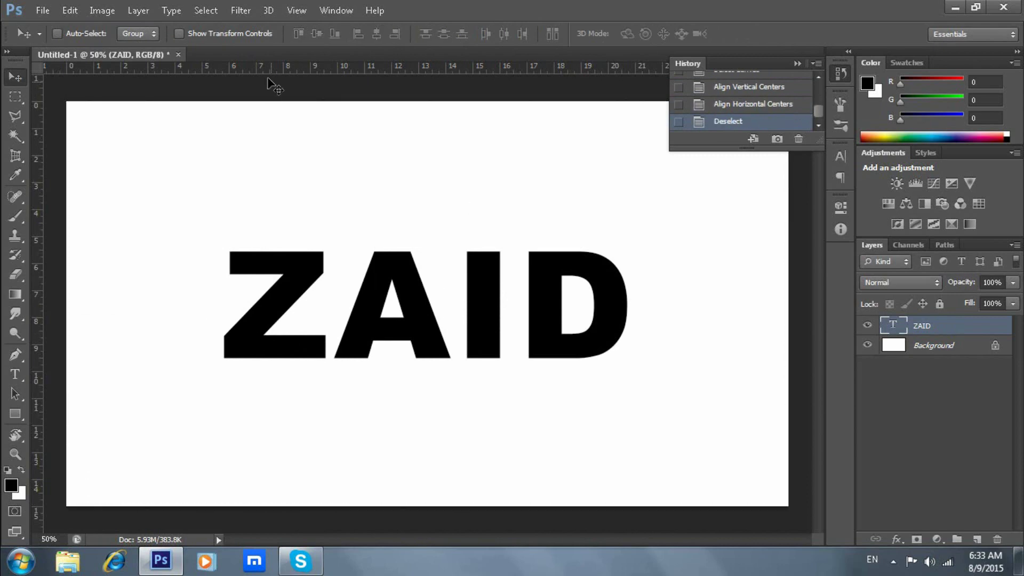
Drag a horizontal guide from the top ruler to the letters' baseline.
{"action": "left_click_drag", "start_coordinate": [265, 70], "coordinate": [304, 357]}
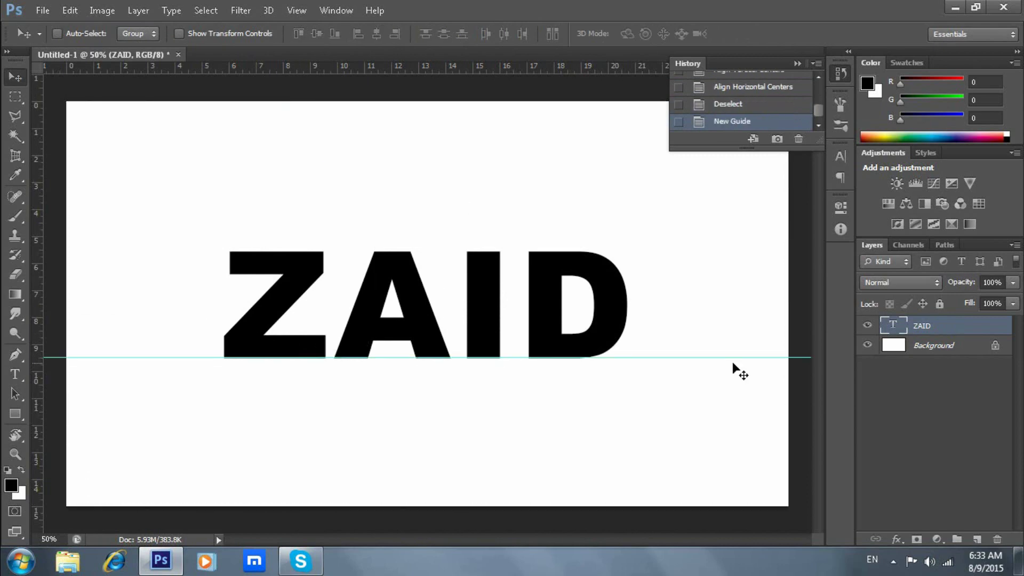
{"action": "scroll", "coordinate": [265, 333], "scroll_direction": "up", "scroll_amount": 1}
{"action": "scroll", "coordinate": [259, 327], "scroll_direction": "up", "scroll_amount": 1}
{"action": "scroll", "coordinate": [259, 327], "scroll_direction": "up", "scroll_amount": 1}
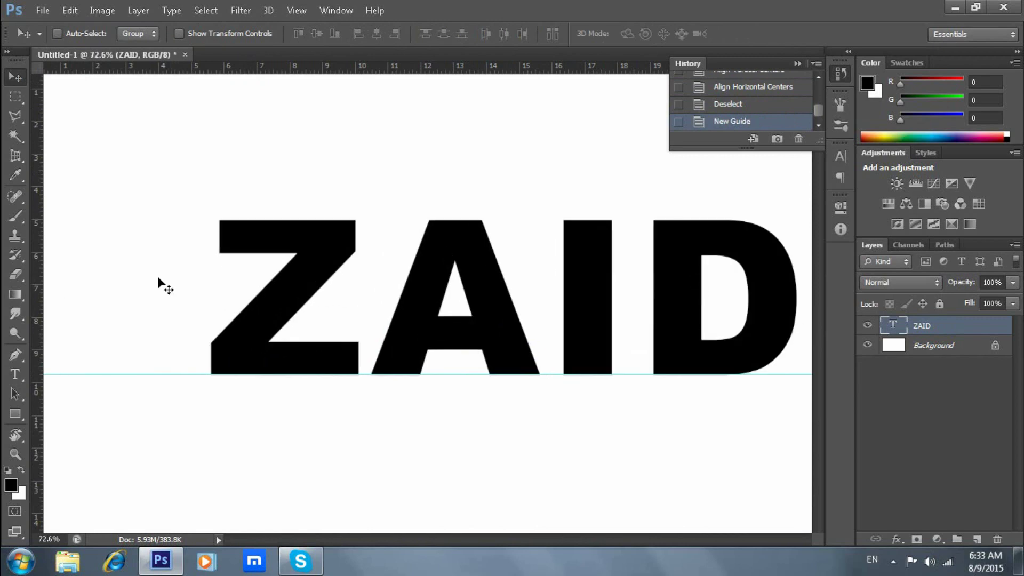
{"action": "scroll", "coordinate": [158, 286], "scroll_direction": "up", "scroll_amount": 1}
Magic-wand the Z and the A and paste each onto its own layer.
{"action": "right_click", "coordinate": [15, 135]}
{"action": "left_click", "coordinate": [54, 149]}
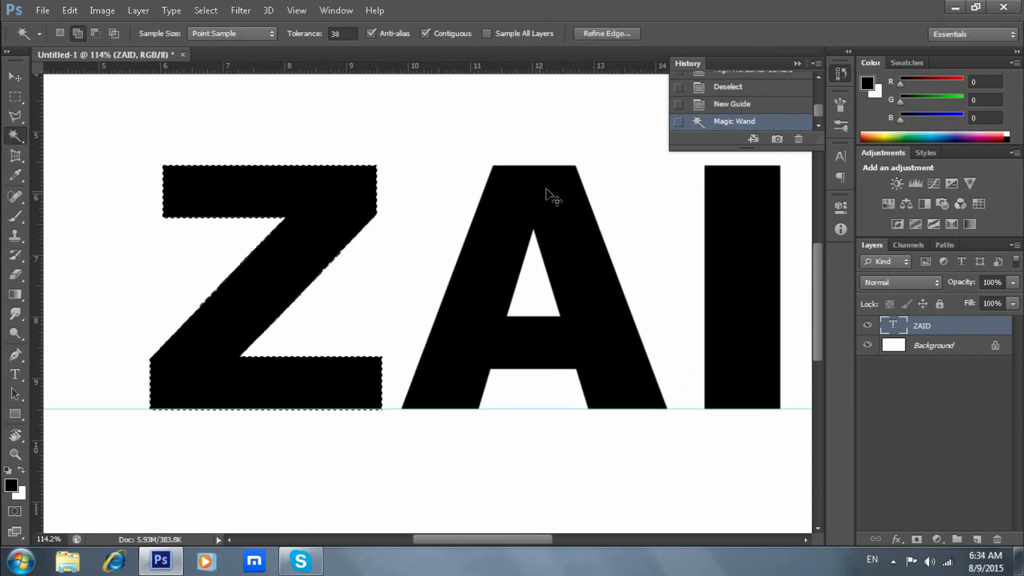
{"action": "key", "text": "ctrl+c"}
{"action": "key", "text": "ctrl+v"}
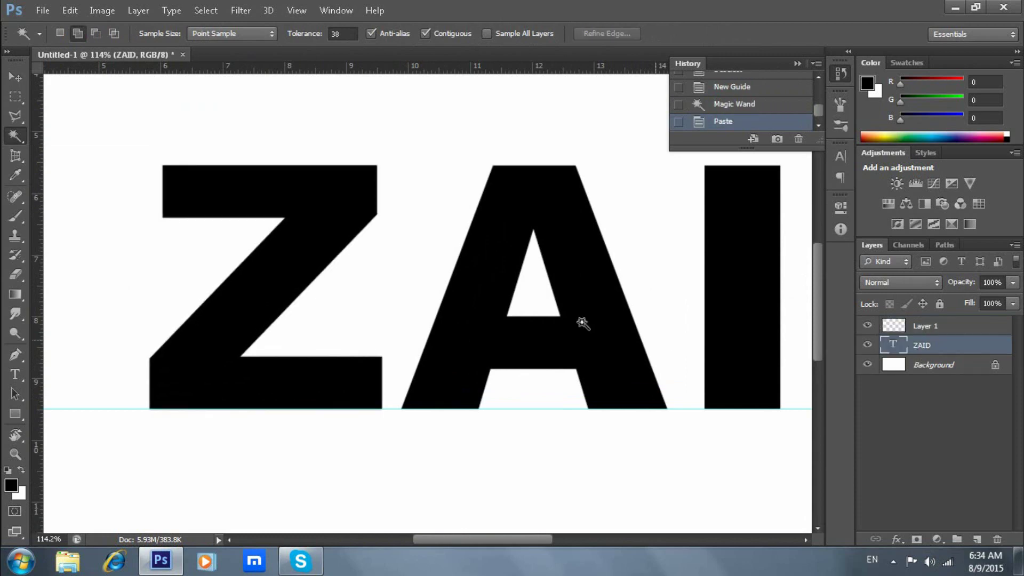
{"action": "left_click", "coordinate": [485, 302]}
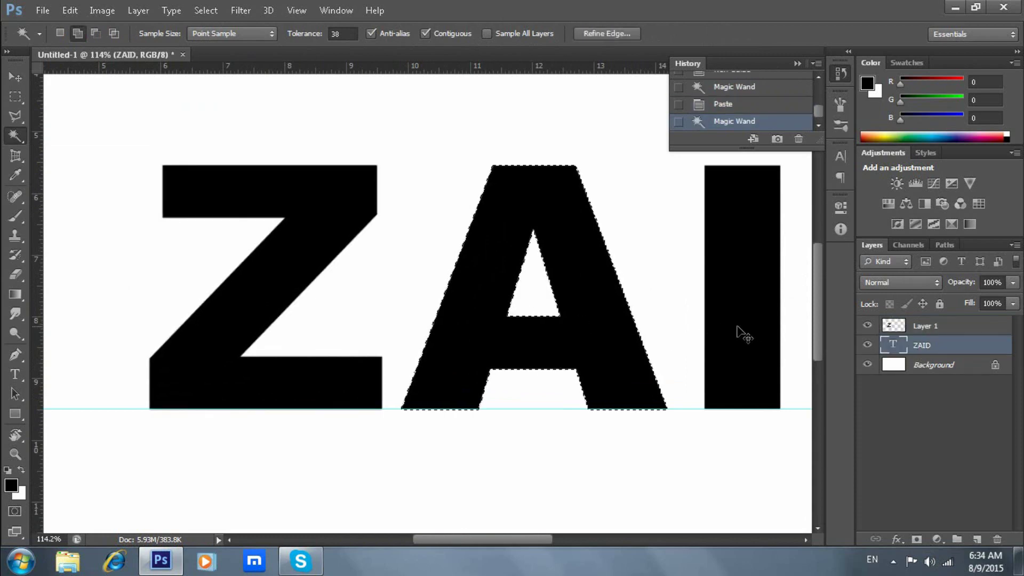
{"action": "key", "text": "ctrl+c"}
{"action": "key", "text": "ctrl+v"}
From the ZAID text layer, copy the I onto its own layer.
{"action": "left_click_drag", "start_coordinate": [451, 383], "coordinate": [87, 368]}
{"action": "left_click_drag", "start_coordinate": [496, 359], "coordinate": [477, 348]}
{"action": "left_click", "coordinate": [392, 309]}
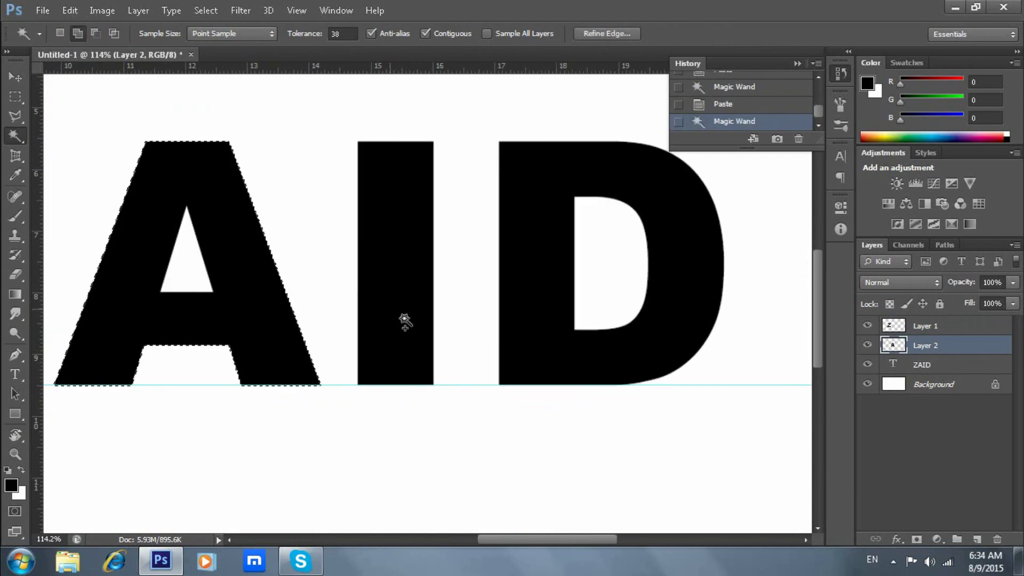
{"action": "key", "text": "ctrl+d"}
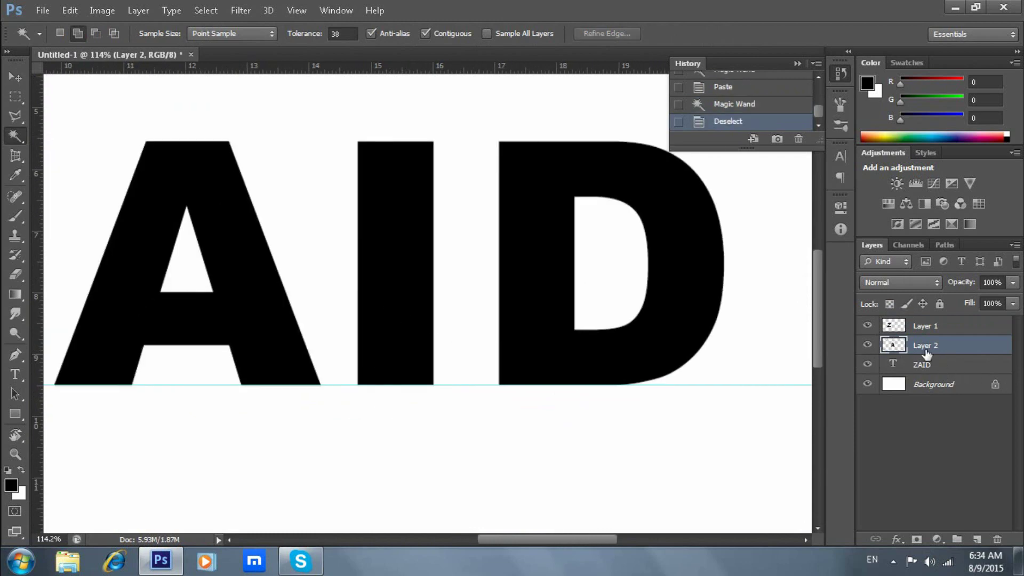
{"action": "left_click", "coordinate": [924, 363]}
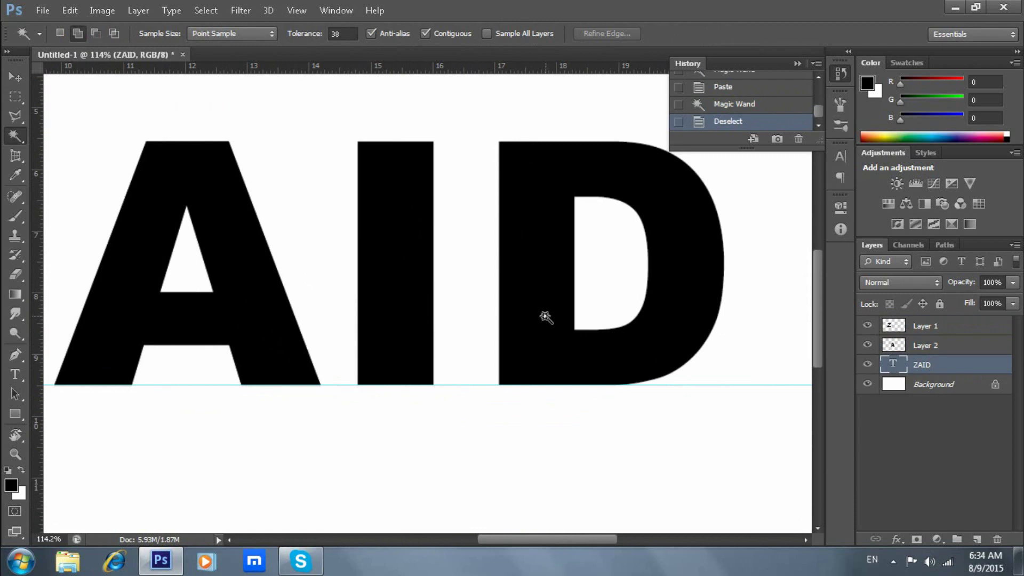
{"action": "left_click", "coordinate": [419, 312]}
{"action": "key", "text": "ctrl+c"}
{"action": "key", "text": "ctrl+v"}
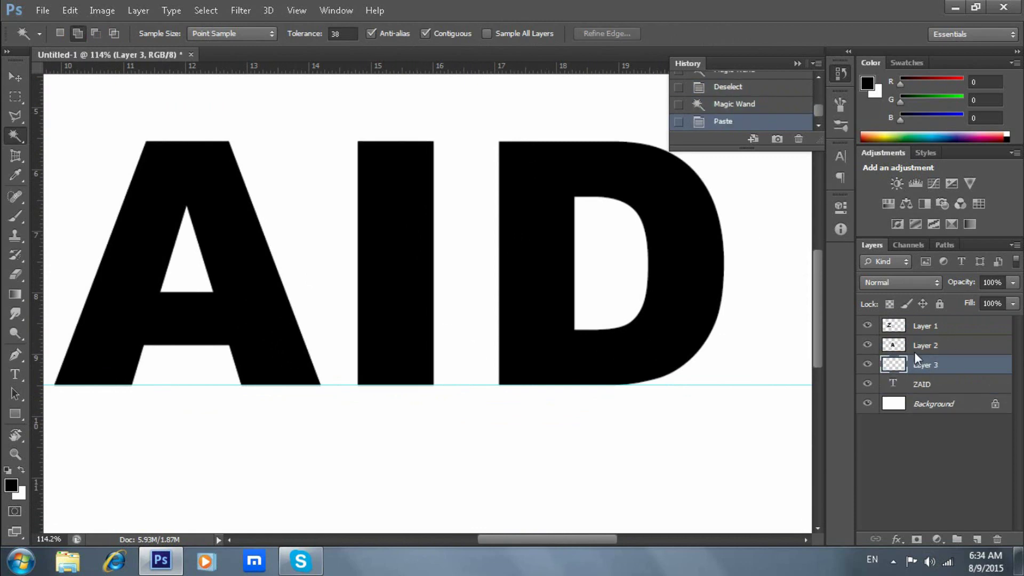
Copy the D onto its own layer and hide the original ZAID text layer.
{"action": "left_click", "coordinate": [892, 383]}
{"action": "left_click", "coordinate": [564, 303]}
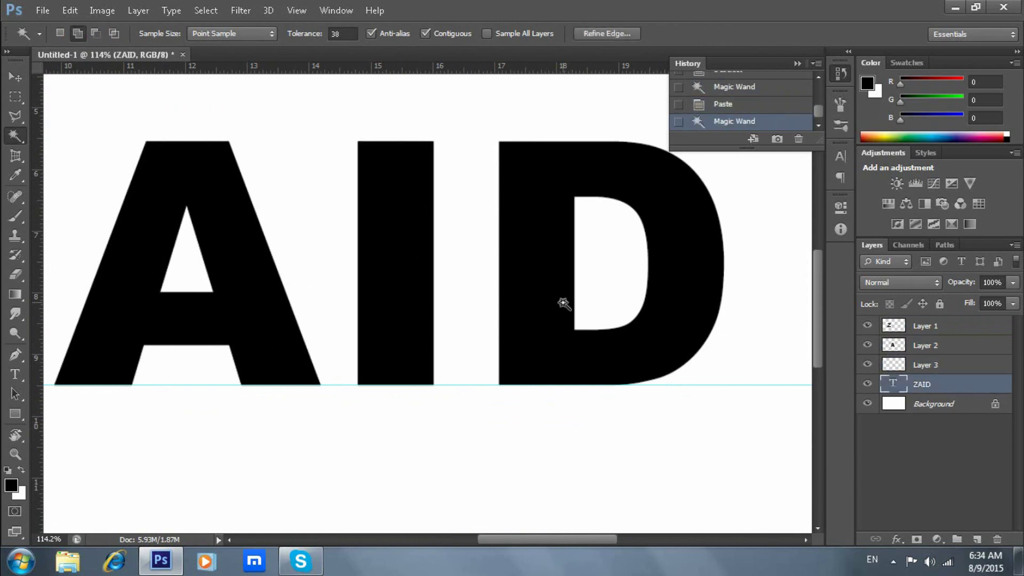
{"action": "key", "text": "ctrl+c"}
{"action": "key", "text": "ctrl+v"}
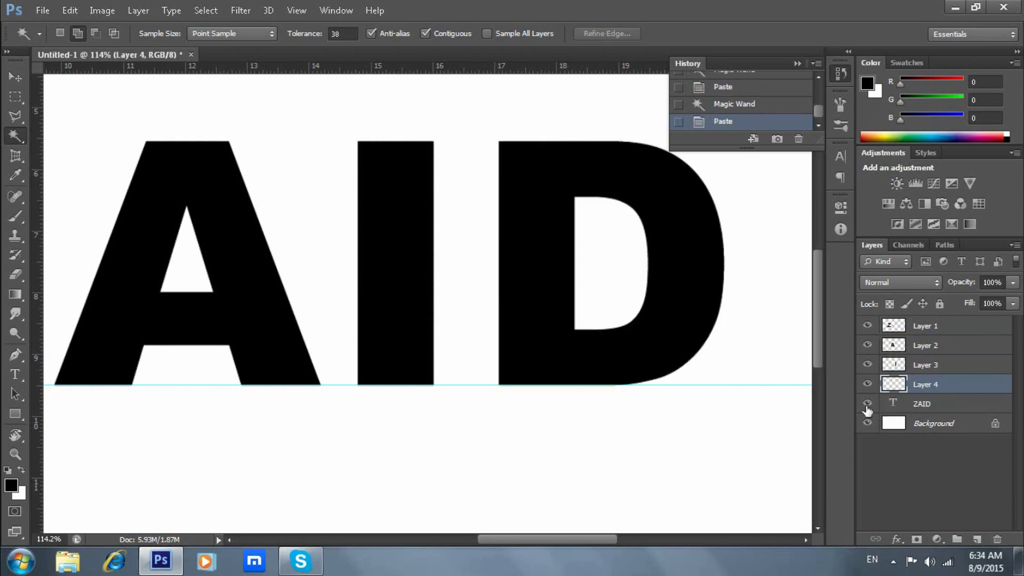
{"action": "left_click", "coordinate": [867, 404]}
{"action": "scroll", "coordinate": [477, 376], "scroll_direction": "down", "scroll_amount": 1}
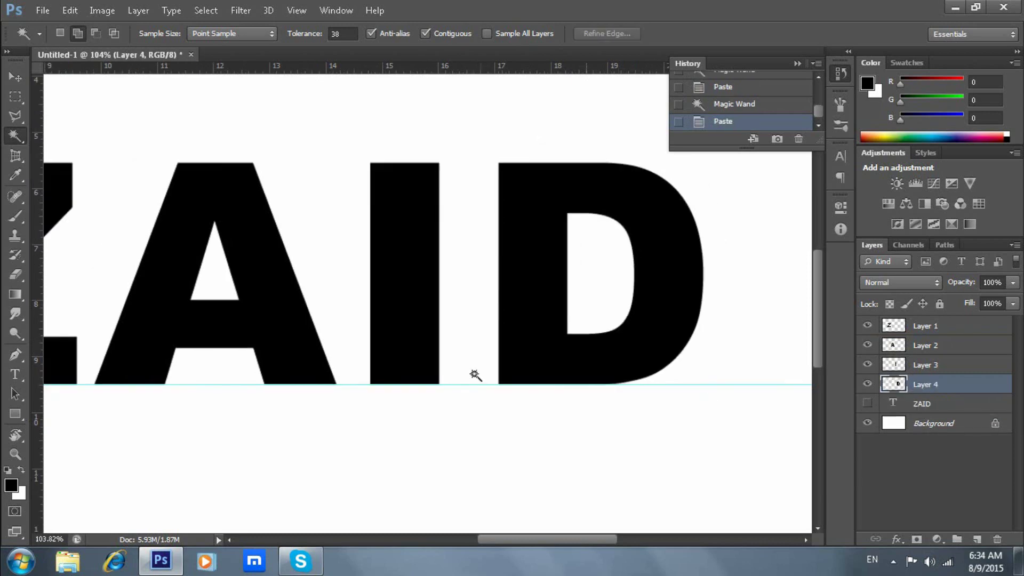
{"action": "scroll", "coordinate": [469, 373], "scroll_direction": "down", "scroll_amount": 1}
{"action": "left_click_drag", "start_coordinate": [161, 317], "coordinate": [410, 309]}
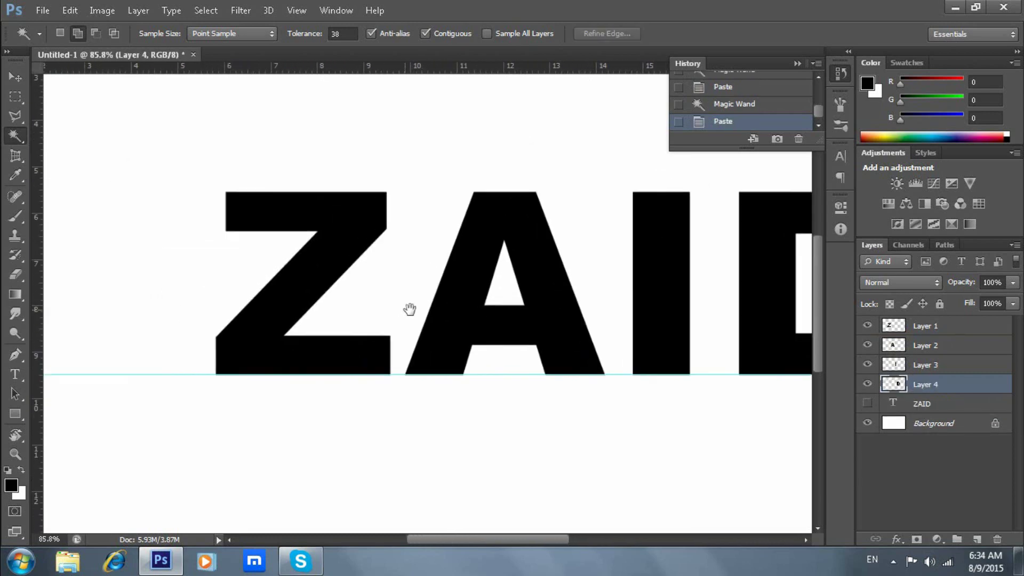
{"action": "left_click", "coordinate": [907, 332]}
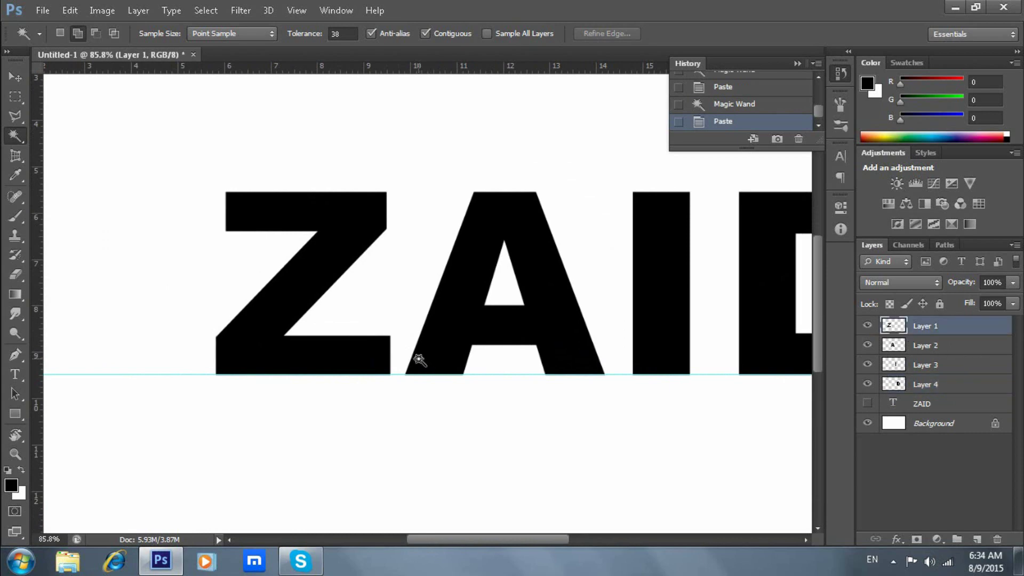
Move the Z right toward the A and attempt a sliver outline across it.
{"action": "key", "text": "v"}
{"action": "left_click_drag", "start_coordinate": [377, 350], "coordinate": [449, 358]}
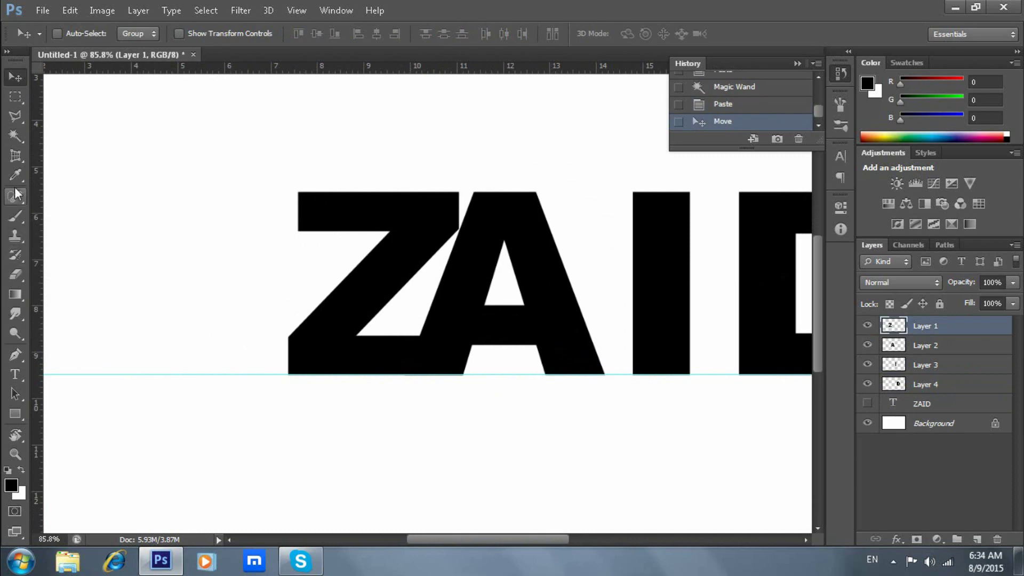
{"action": "left_click", "coordinate": [16, 117]}
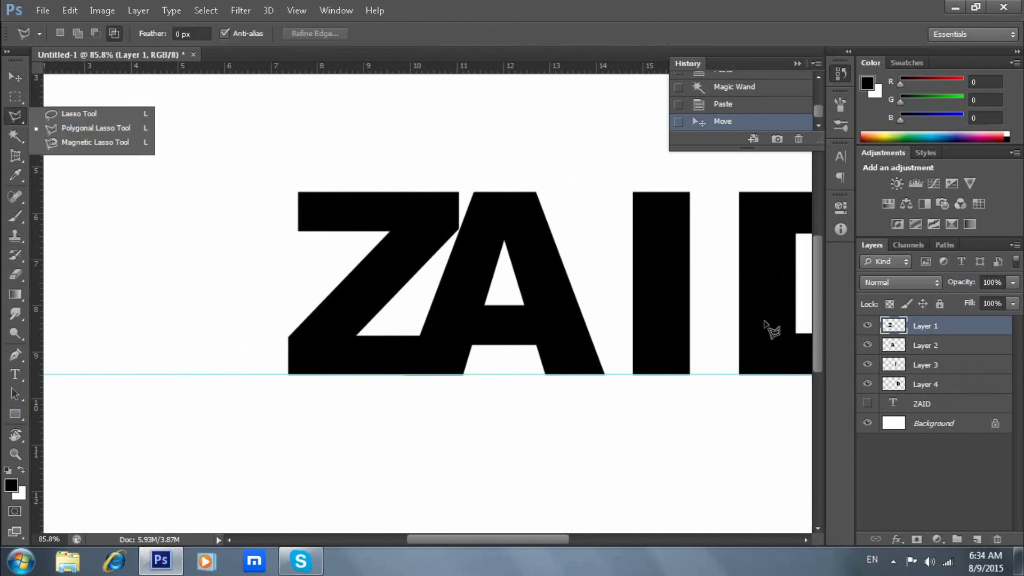
{"action": "left_click", "coordinate": [459, 187]}
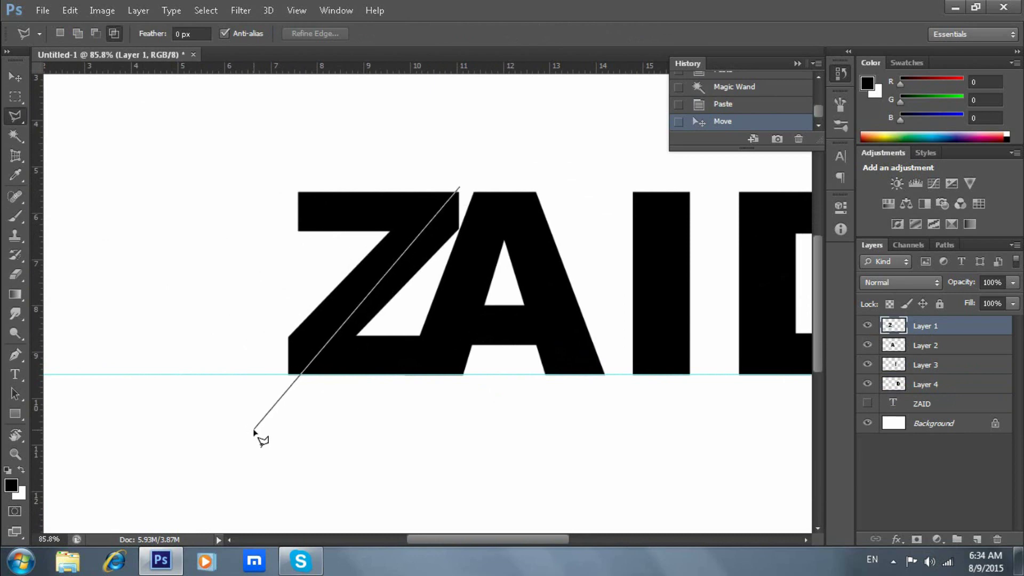
{"action": "double_click", "coordinate": [255, 429]}
{"action": "left_click", "coordinate": [467, 223]}
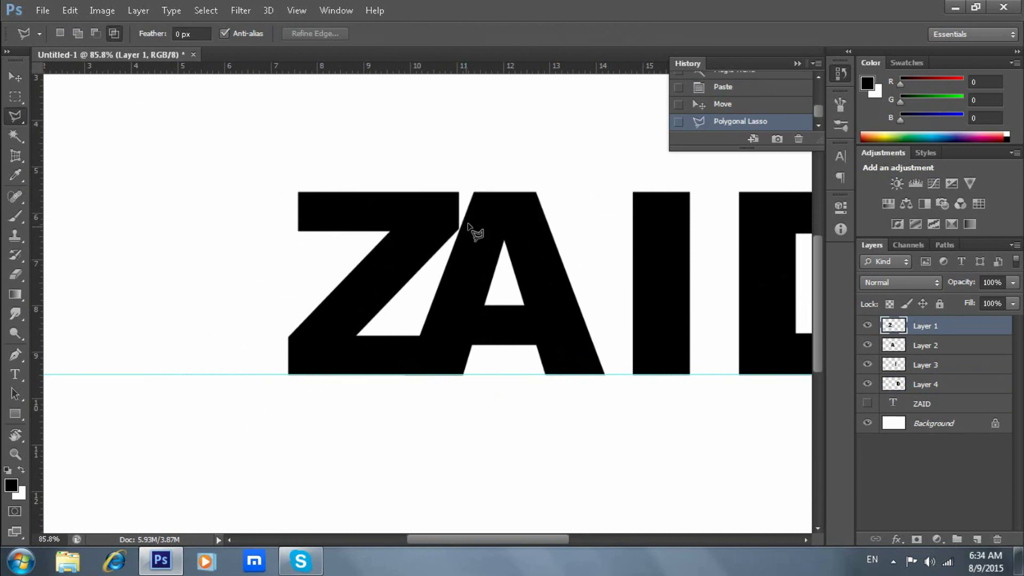
Erase a diagonal strip from the Z, then undo the deselect and deselect again.
{"action": "left_click", "coordinate": [459, 191]}
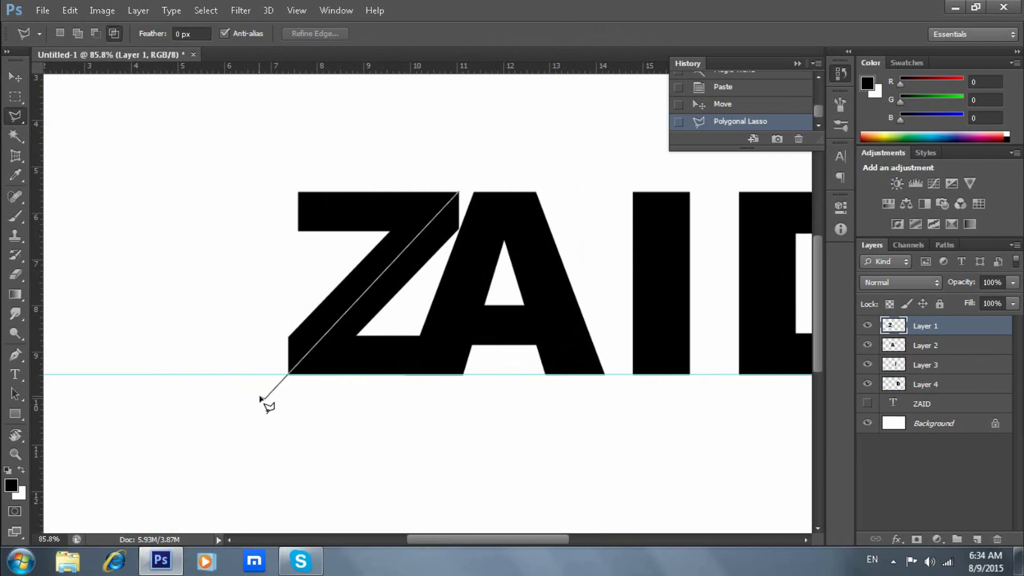
{"action": "double_click", "coordinate": [460, 190]}
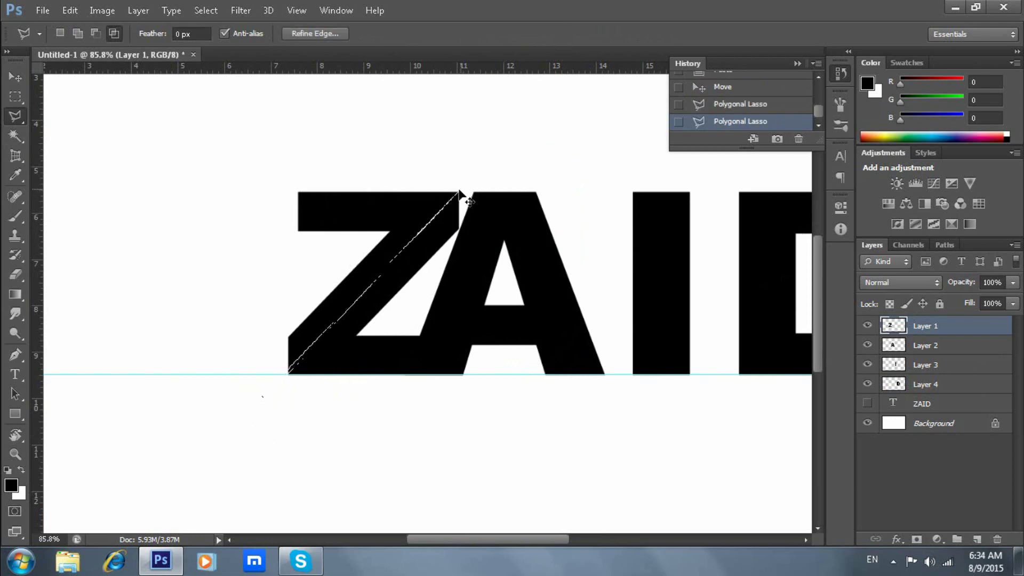
{"action": "key", "text": "Delete"}
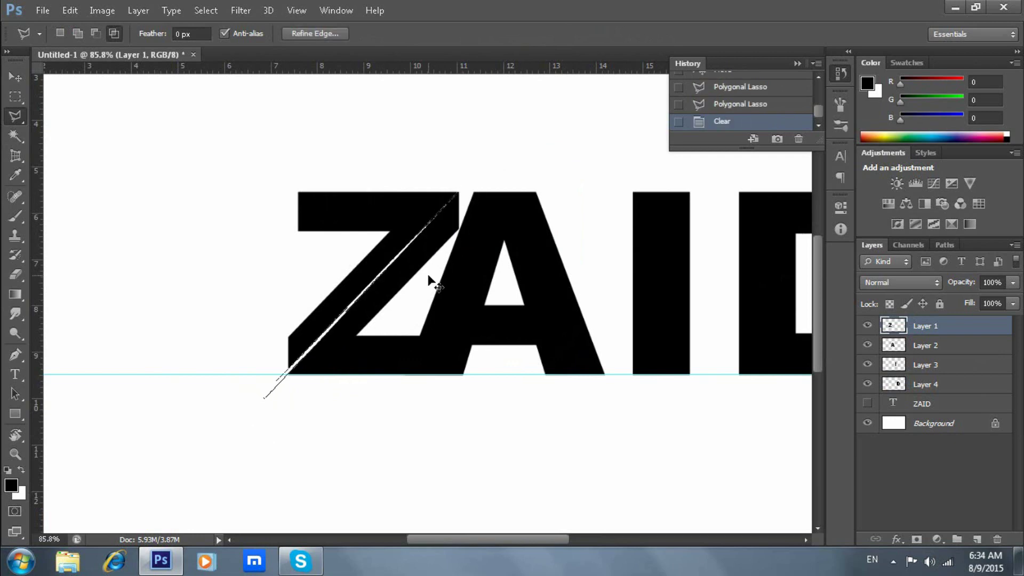
{"action": "key", "text": "ctrl+d"}
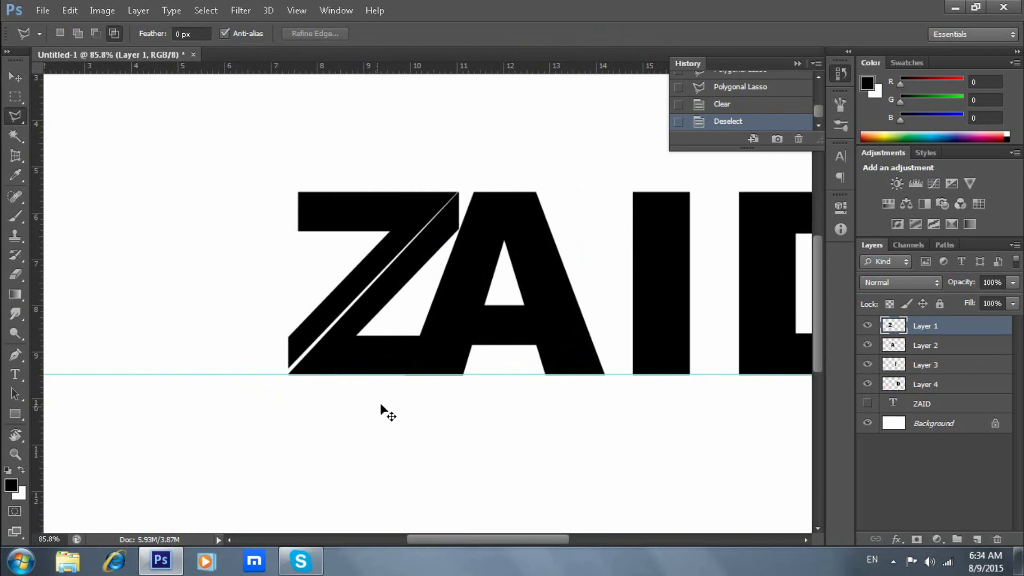
{"action": "key", "text": "ctrl+z"}
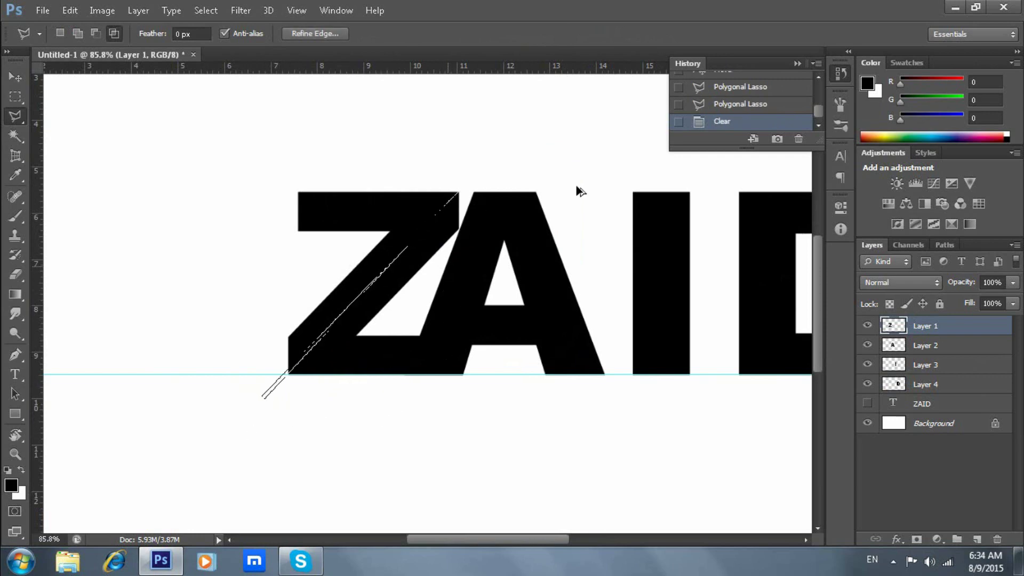
{"action": "key", "text": "ctrl+d"}
Delete a thin sliver along the Z's diagonal from its top-right corner.
{"action": "scroll", "coordinate": [339, 216], "scroll_direction": "up", "scroll_amount": 1}
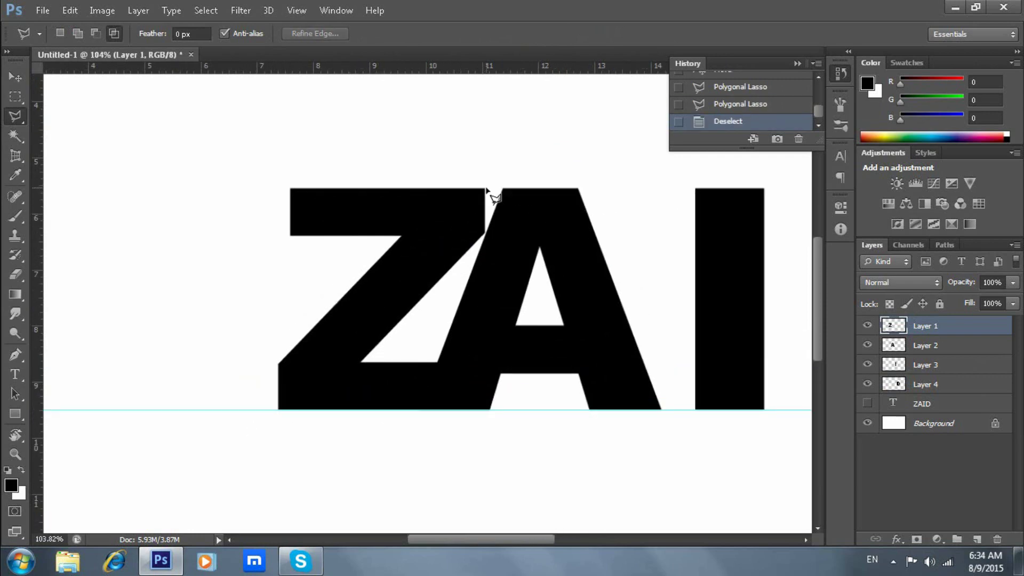
{"action": "scroll", "coordinate": [486, 189], "scroll_direction": "up", "scroll_amount": 1}
{"action": "scroll", "coordinate": [486, 189], "scroll_direction": "up", "scroll_amount": 1}
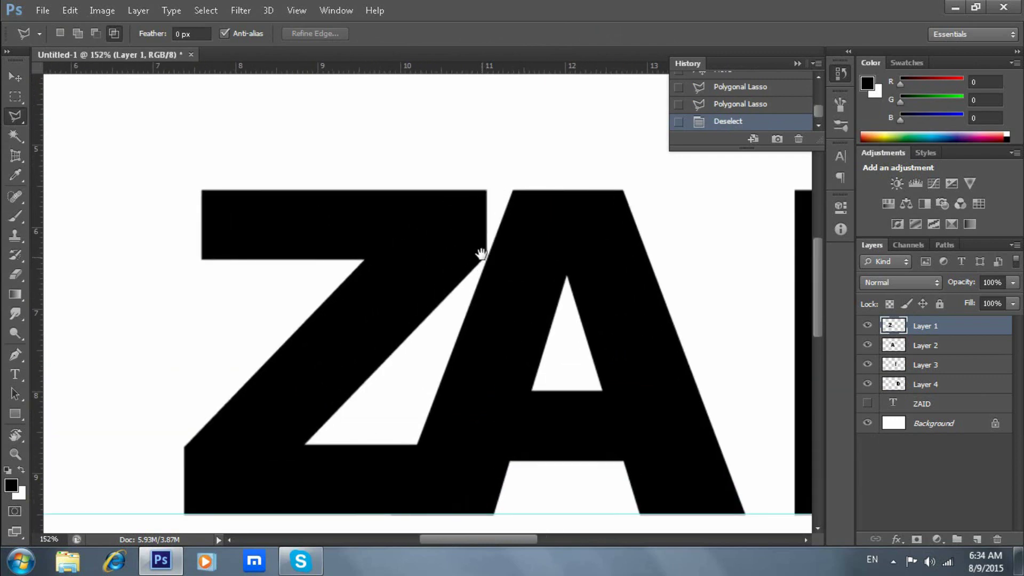
{"action": "left_click_drag", "start_coordinate": [481, 254], "coordinate": [491, 203]}
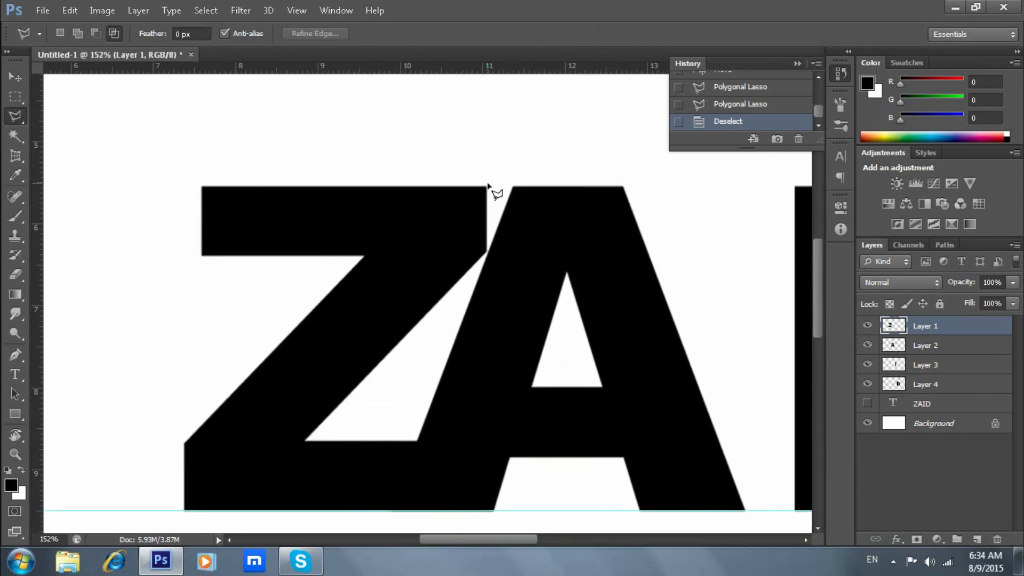
{"action": "left_click", "coordinate": [487, 184]}
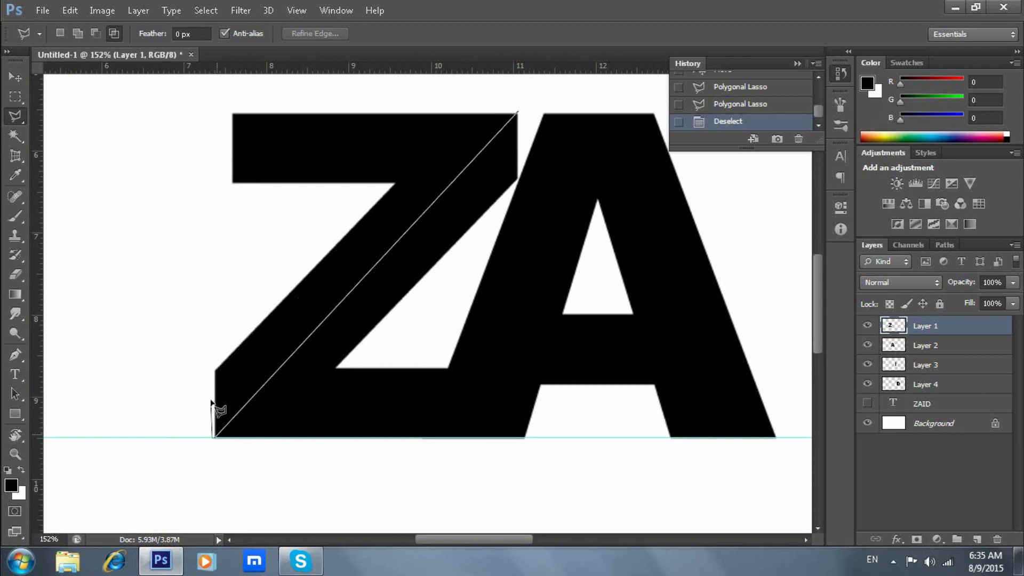
{"action": "left_click", "coordinate": [518, 109]}
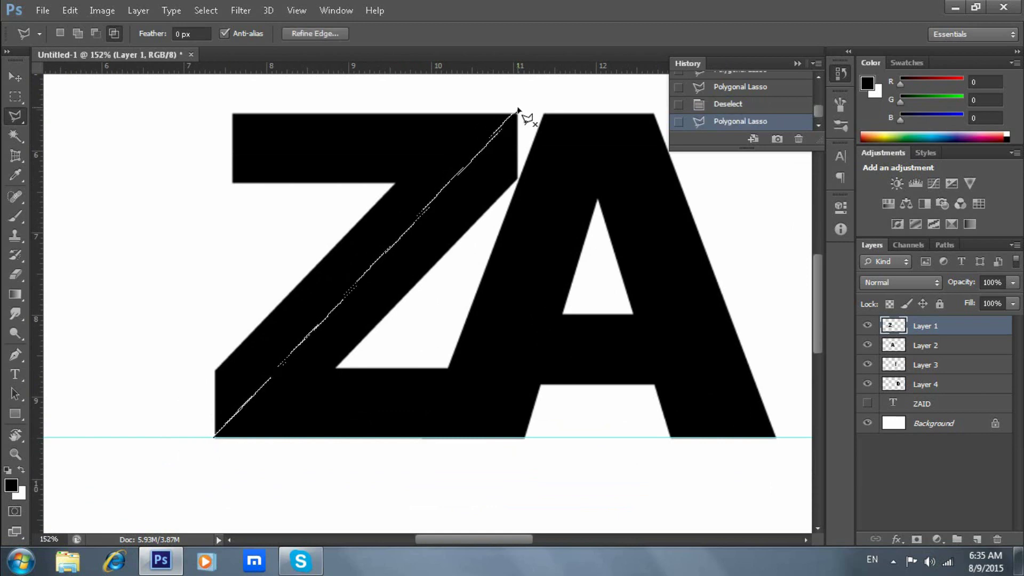
{"action": "key", "text": "Delete"}
{"action": "key", "text": "ctrl+d"}
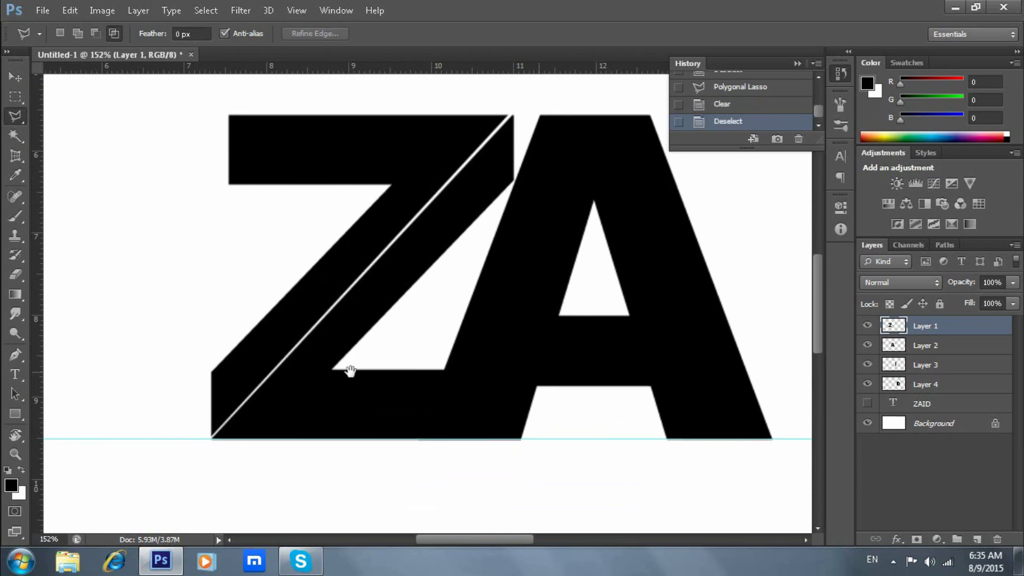
{"action": "scroll", "coordinate": [348, 370], "scroll_direction": "right", "scroll_amount": 5}
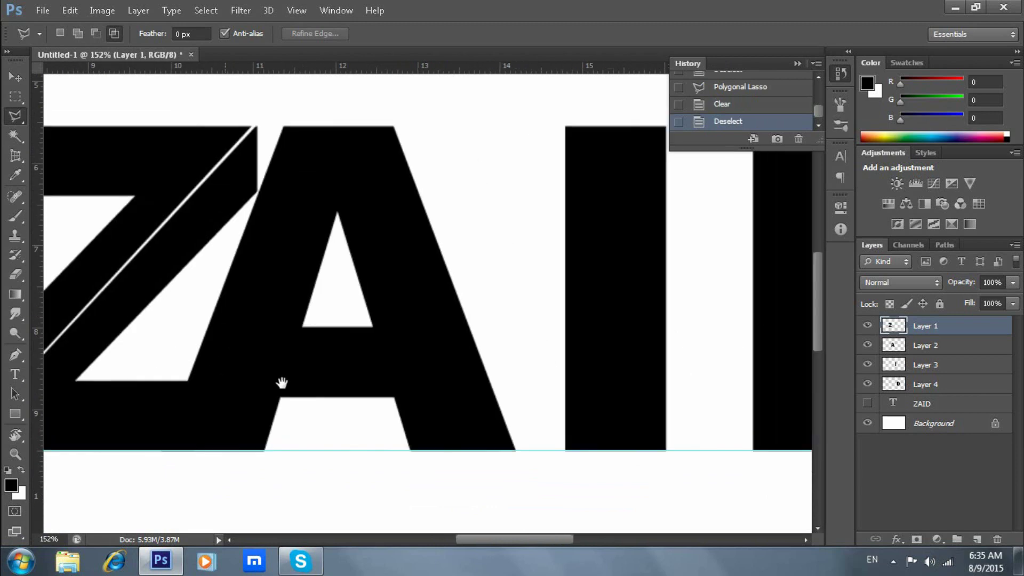
Lasso a thin vertical strip through the A and delete it on the A's layer.
{"action": "left_click", "coordinate": [340, 113]}
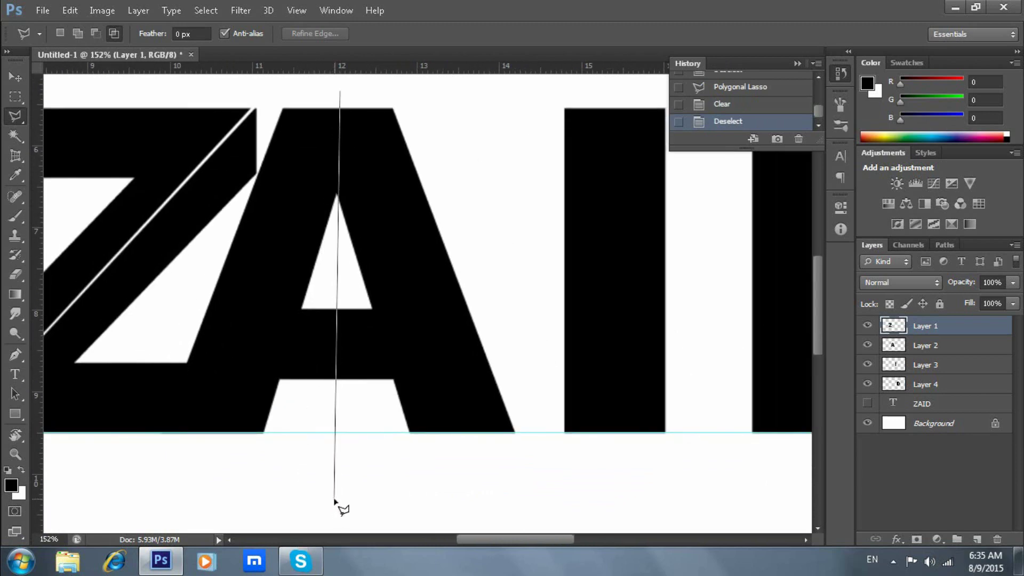
{"action": "left_click", "coordinate": [338, 90]}
{"action": "key", "text": "Delete"}
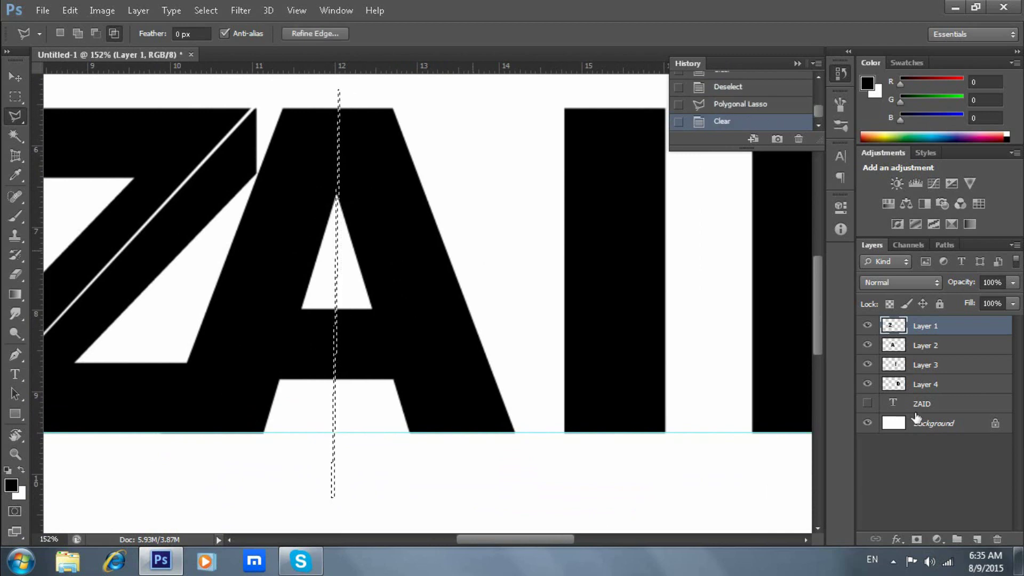
{"action": "key", "text": "alt+bracketleft"}
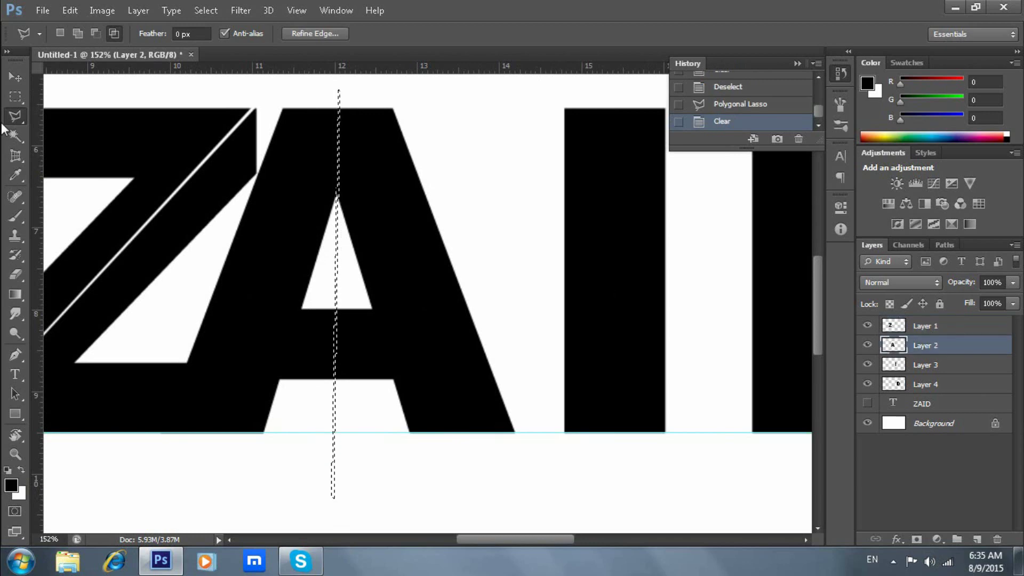
{"action": "key", "text": "Delete"}
{"action": "key", "text": "ctrl+d"}
Attempt a slanted sliver outline across the I, discarding the failed selections.
{"action": "left_click_drag", "start_coordinate": [541, 347], "coordinate": [370, 373]}
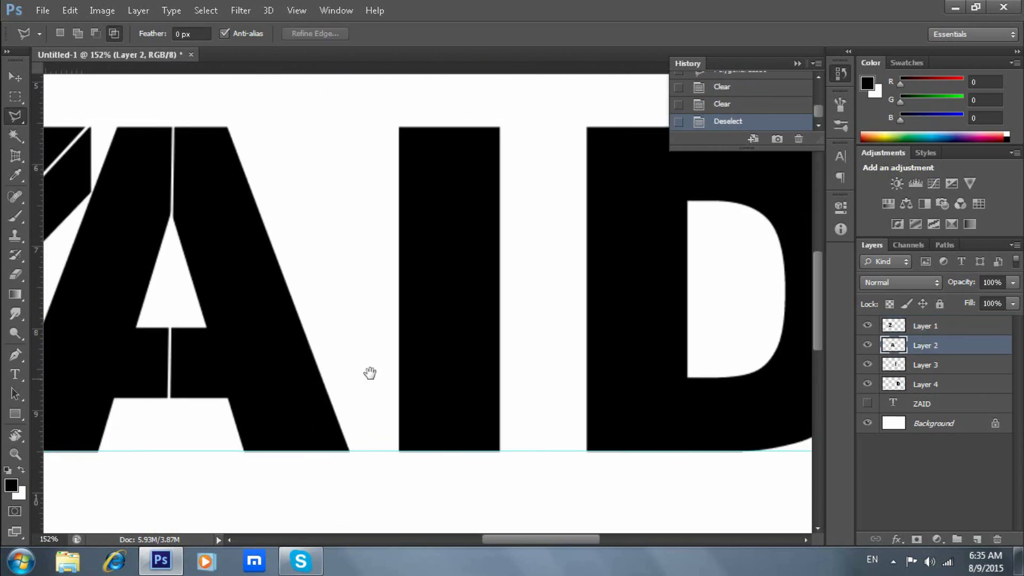
{"action": "left_click", "coordinate": [505, 174]}
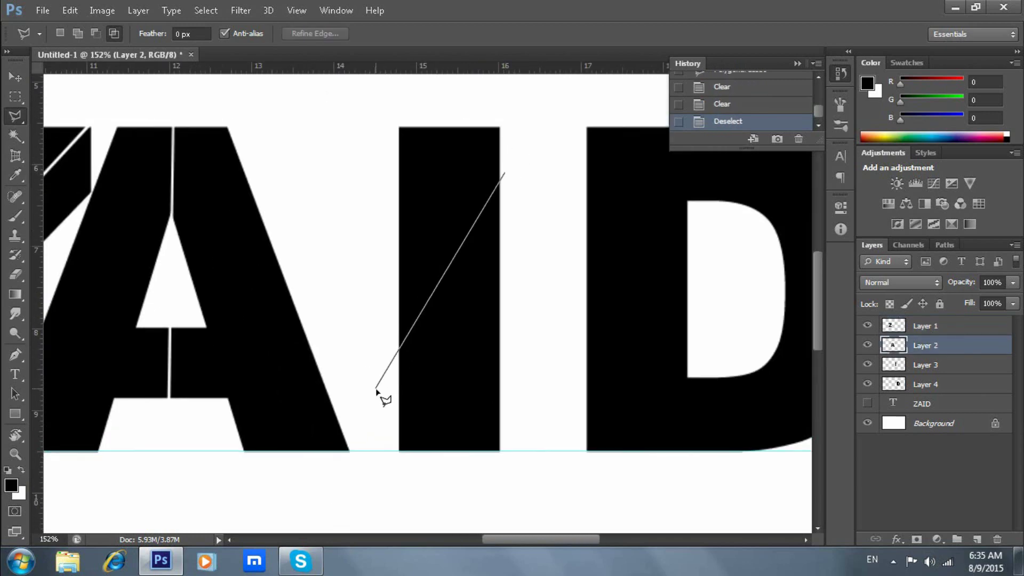
{"action": "left_click", "coordinate": [377, 380]}
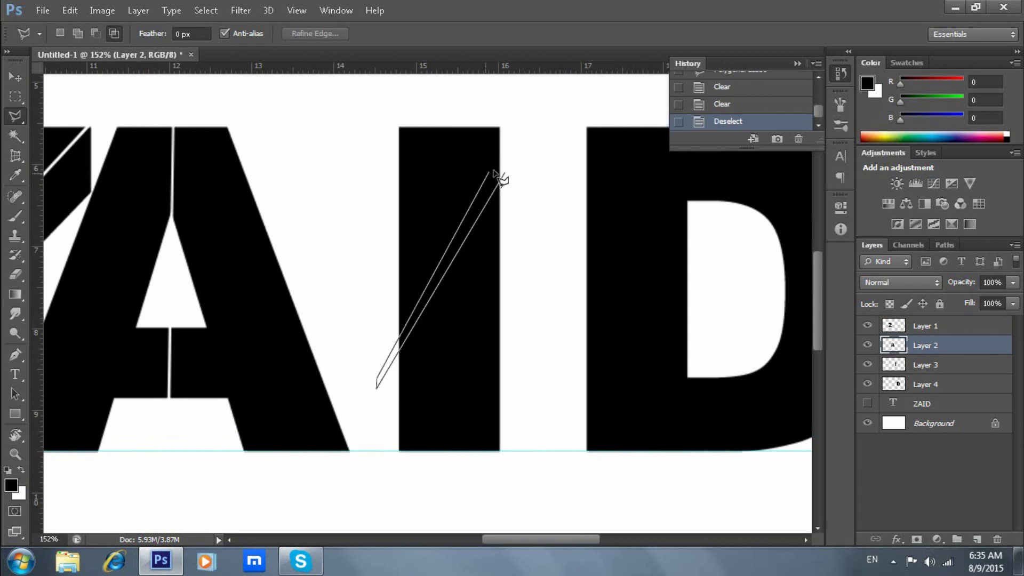
{"action": "double_click", "coordinate": [469, 224]}
{"action": "key", "text": "ctrl+d"}
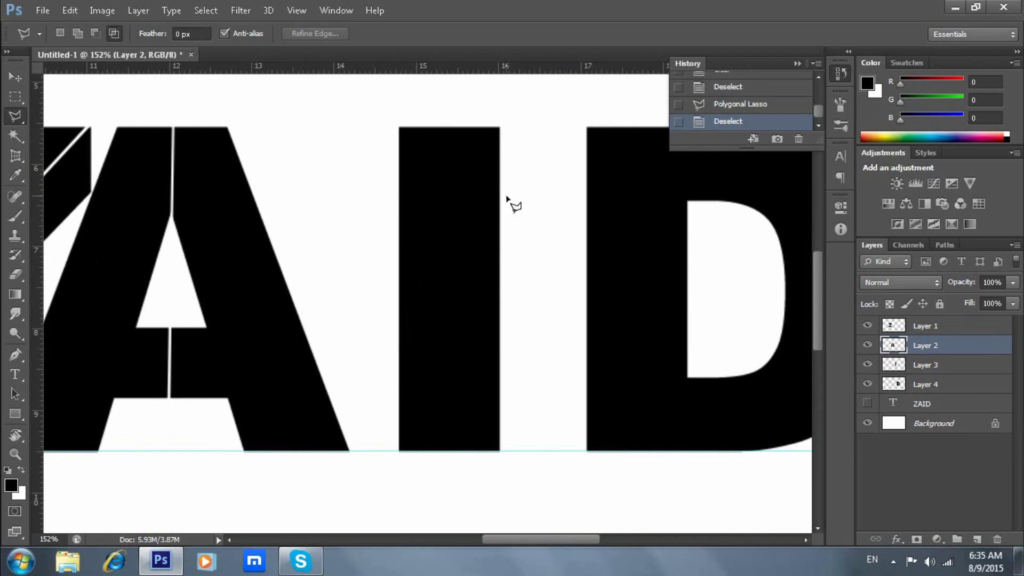
{"action": "left_click", "coordinate": [507, 196]}
{"action": "double_click", "coordinate": [415, 355]}
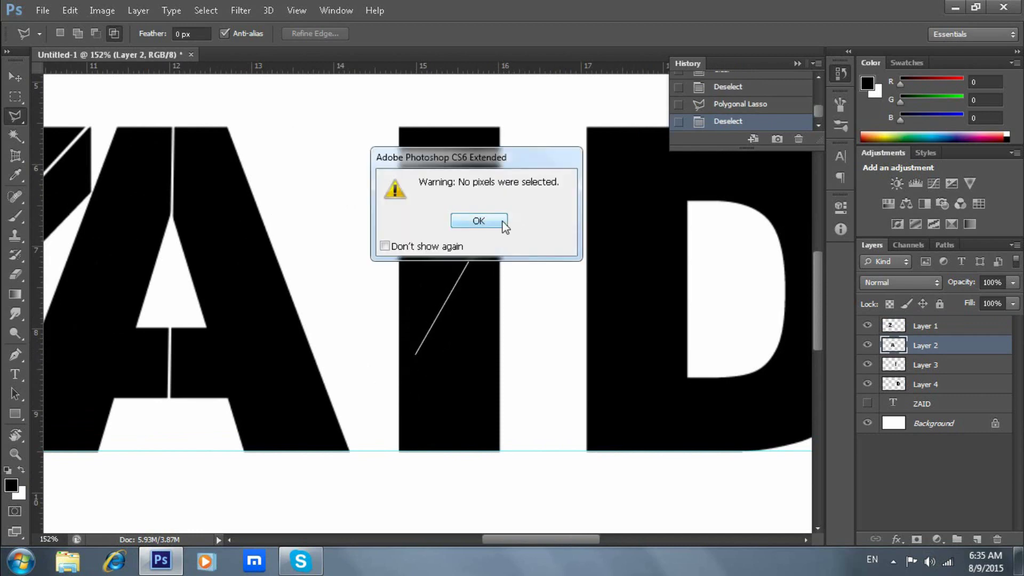
{"action": "left_click", "coordinate": [503, 222]}
Delete a thin slanted sliver from the I's upper right to lower left on its layer.
{"action": "left_click", "coordinate": [509, 182]}
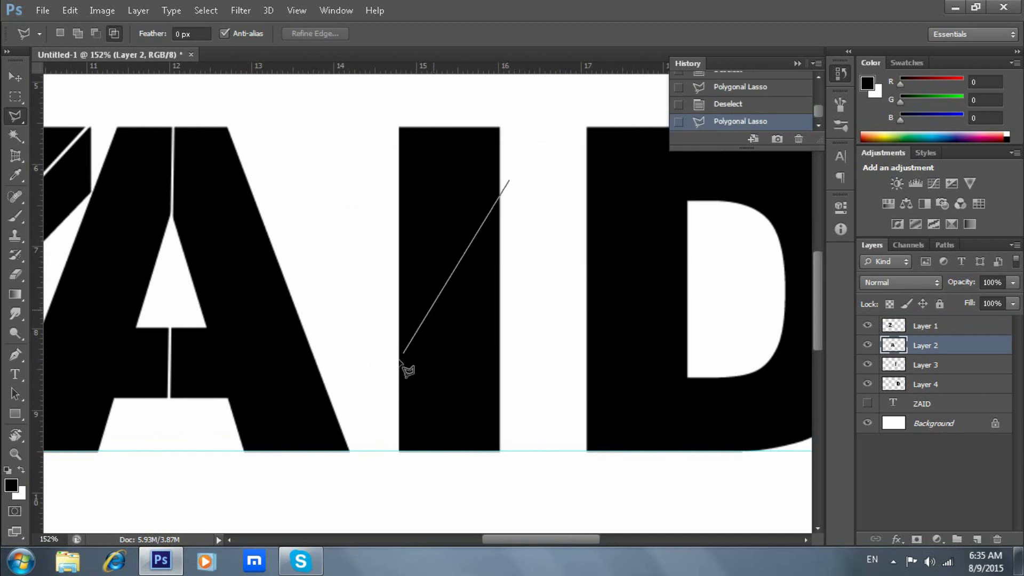
{"action": "left_click", "coordinate": [392, 325]}
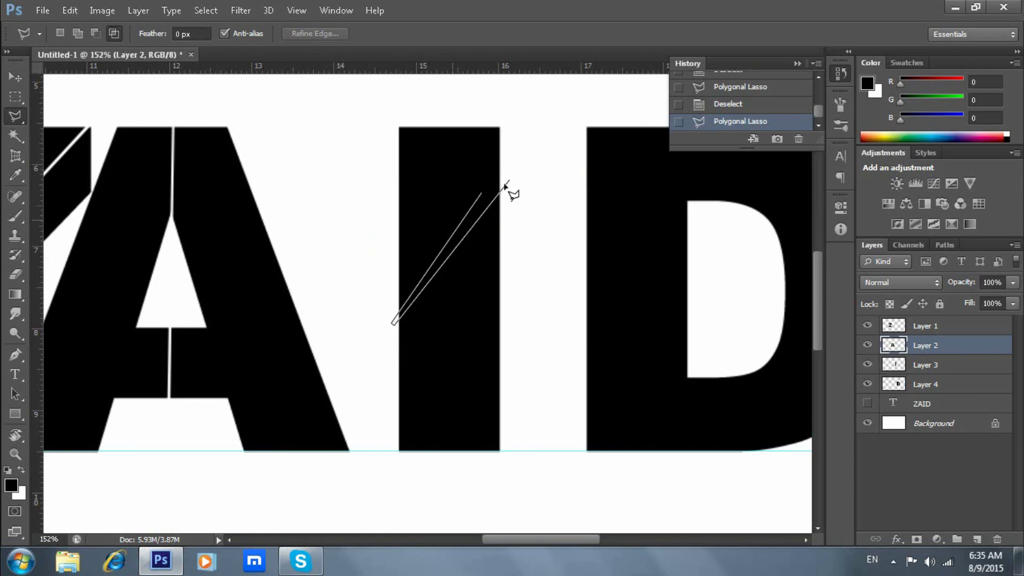
{"action": "left_click", "coordinate": [509, 180]}
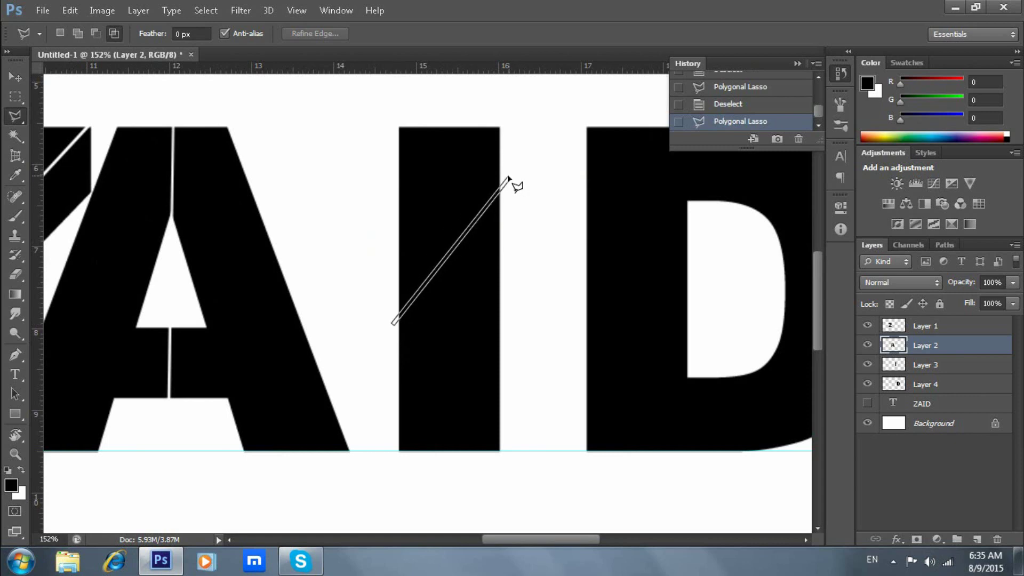
{"action": "left_click", "coordinate": [510, 179]}
{"action": "key", "text": "Delete"}
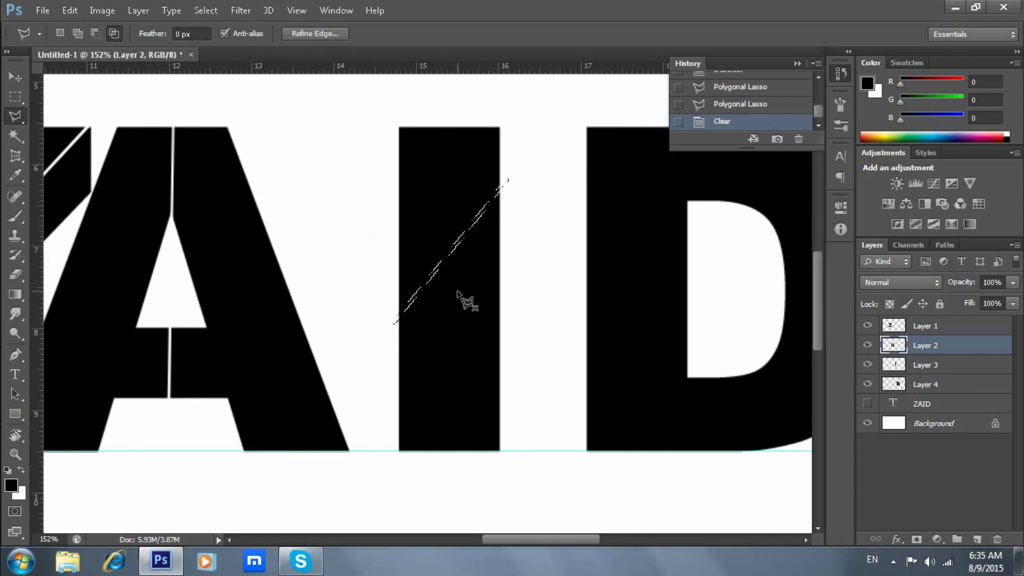
{"action": "key", "text": "alt+bracketleft"}
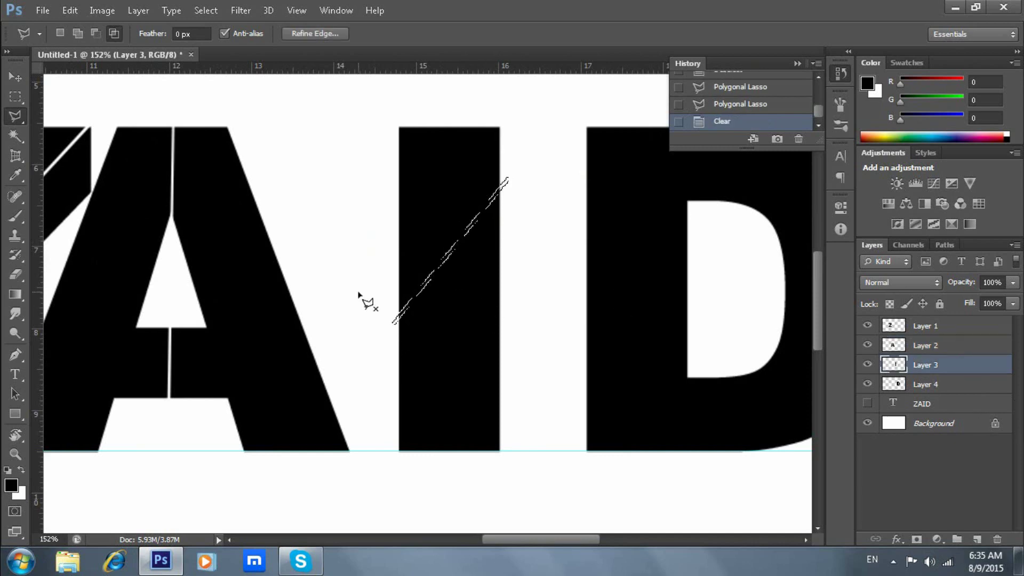
{"action": "key", "text": "Delete"}
{"action": "key", "text": "ctrl+d"}
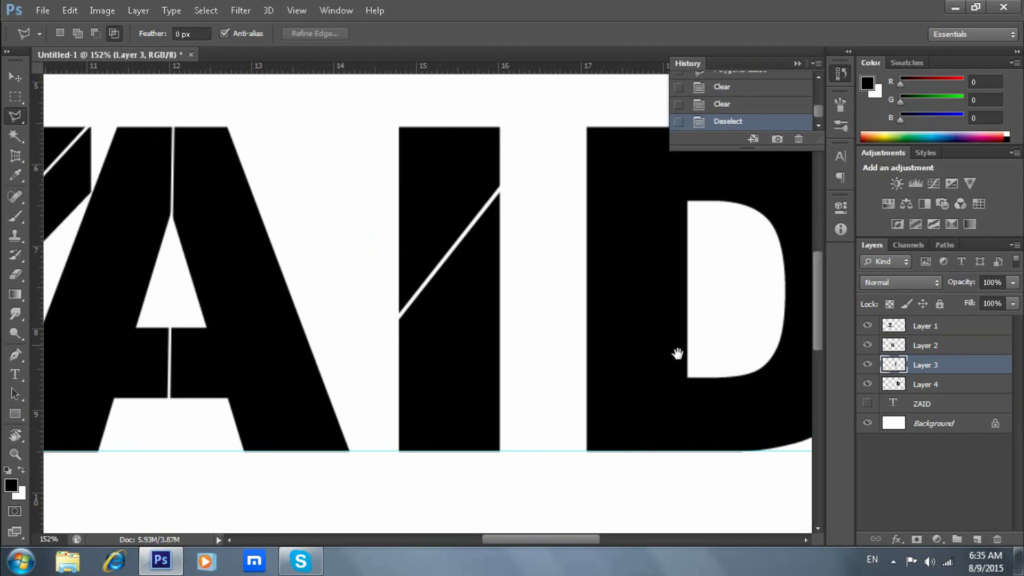
{"action": "left_click_drag", "start_coordinate": [677, 354], "coordinate": [591, 356]}
Select the D's straight left stem and delete it from the D's layer.
{"action": "left_click", "coordinate": [602, 127]}
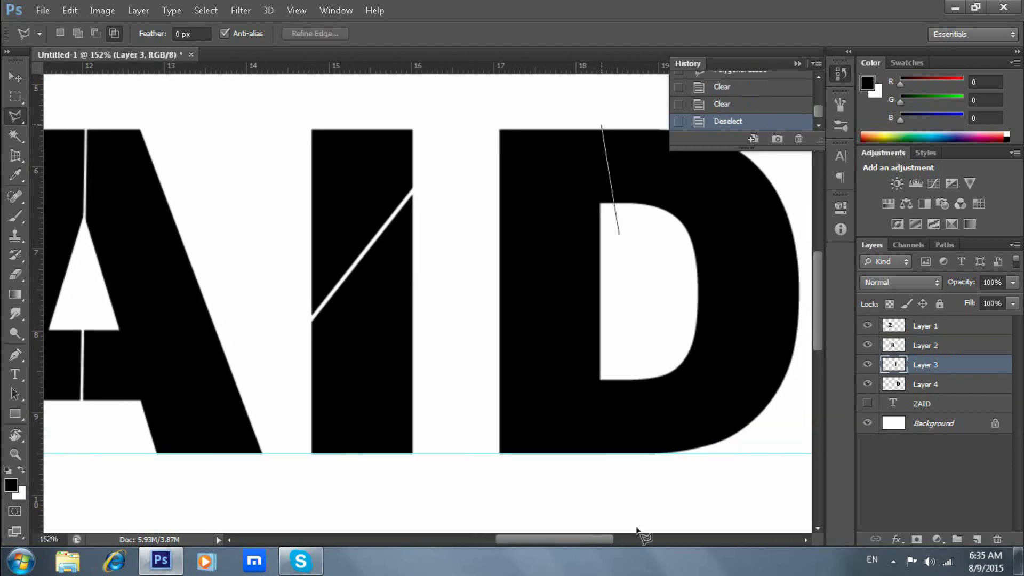
{"action": "scroll", "coordinate": [586, 373], "scroll_direction": "down", "scroll_amount": 3}
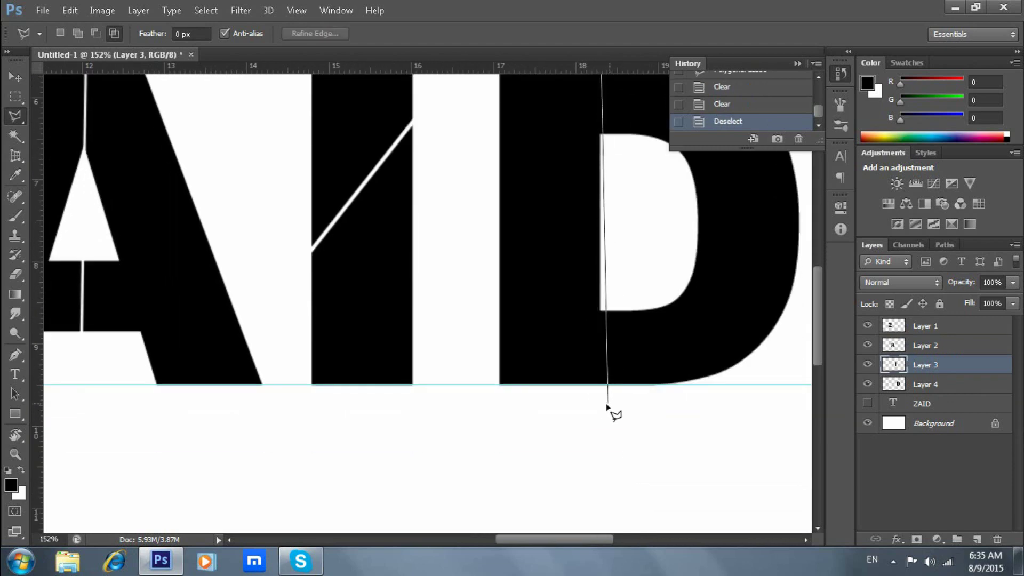
{"action": "left_click", "coordinate": [476, 394]}
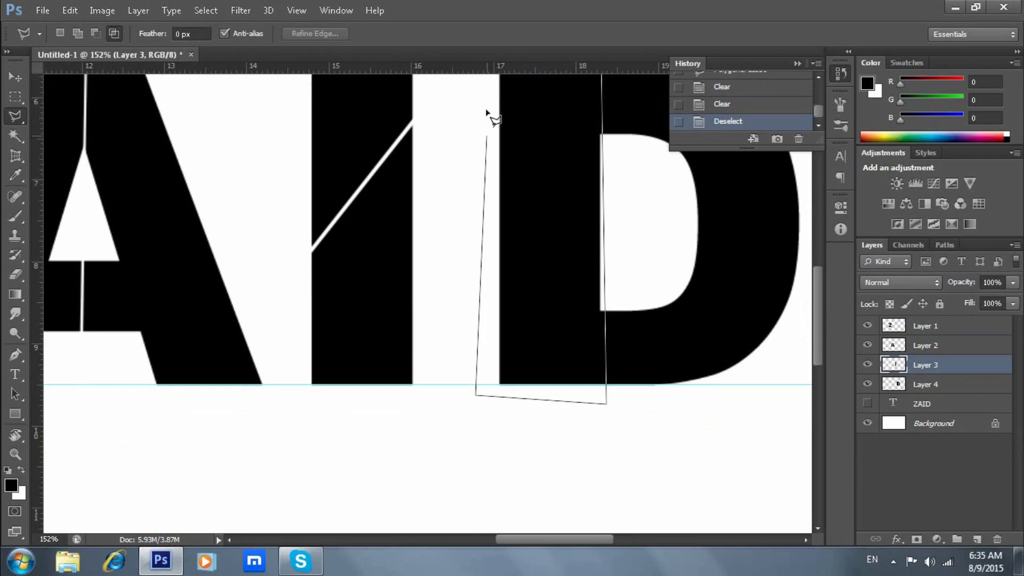
{"action": "left_click", "coordinate": [486, 112]}
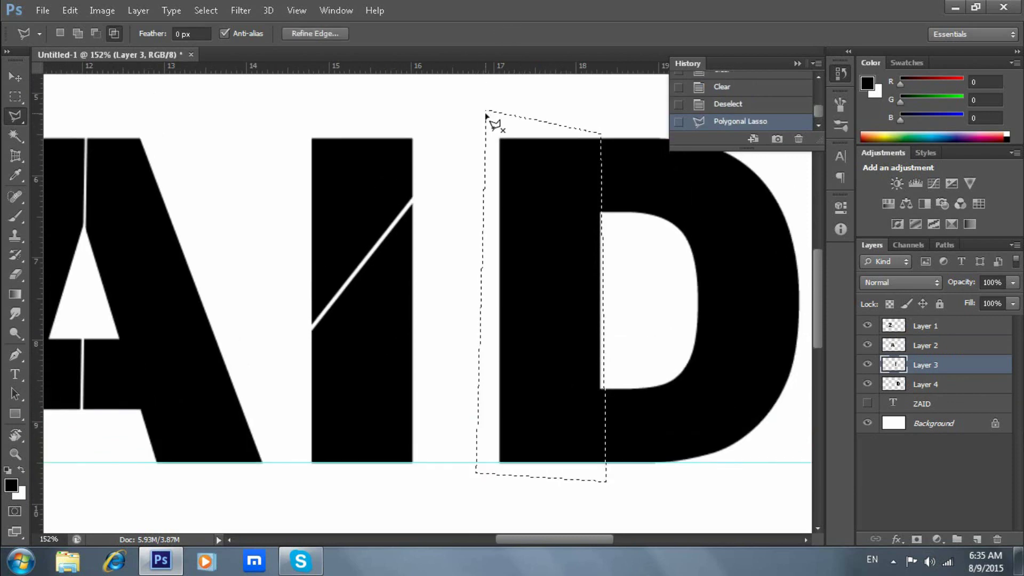
{"action": "key", "text": "Delete"}
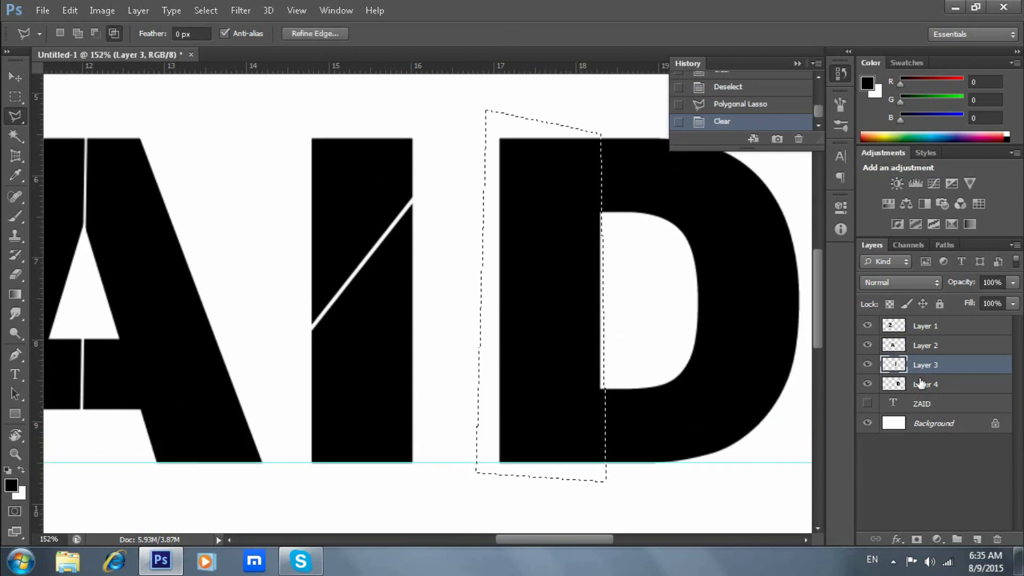
{"action": "left_click", "coordinate": [920, 384]}
{"action": "key", "text": "Delete"}
{"action": "key", "text": "ctrl+d"}
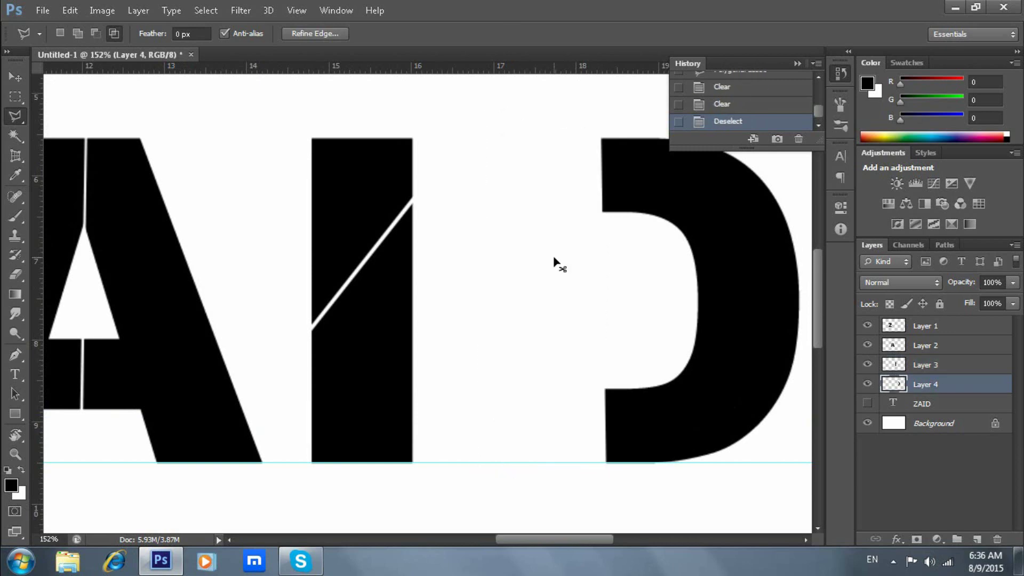
On Layer 3, lasso the I's top piece and slide it down-left along the slash.
{"action": "key", "text": "v"}
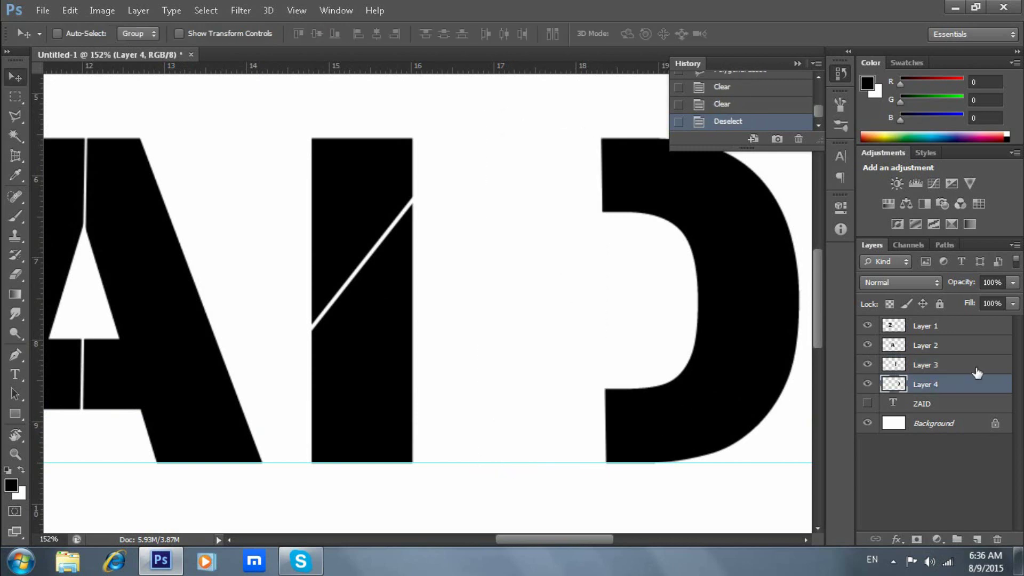
{"action": "left_click", "coordinate": [961, 365]}
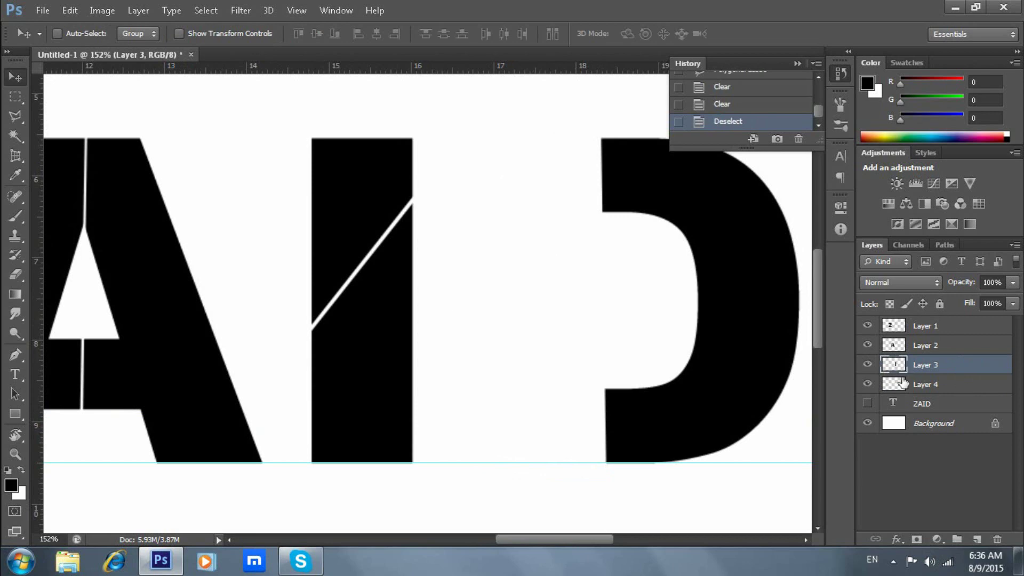
{"action": "left_click", "coordinate": [18, 121]}
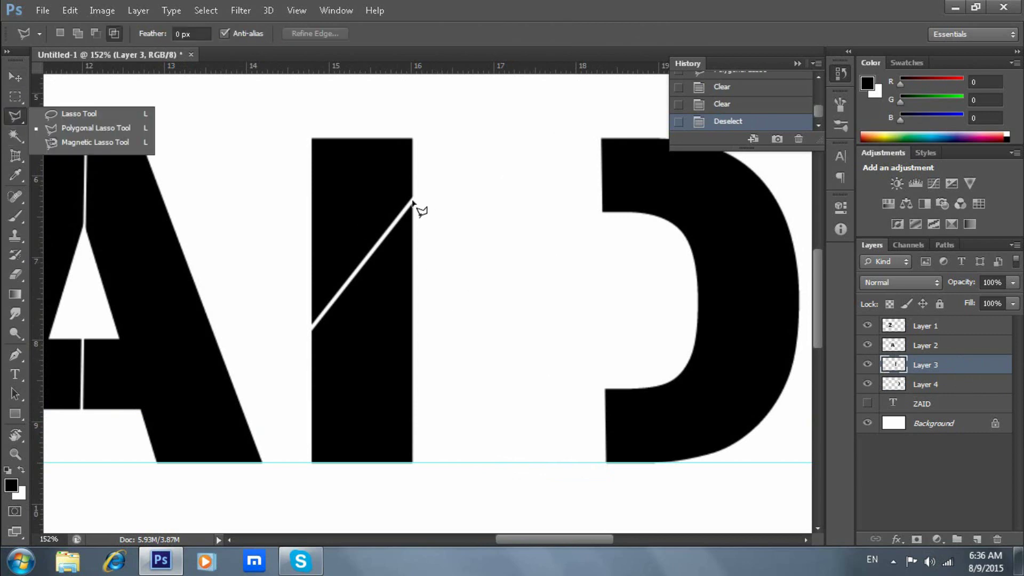
{"action": "left_click", "coordinate": [413, 201]}
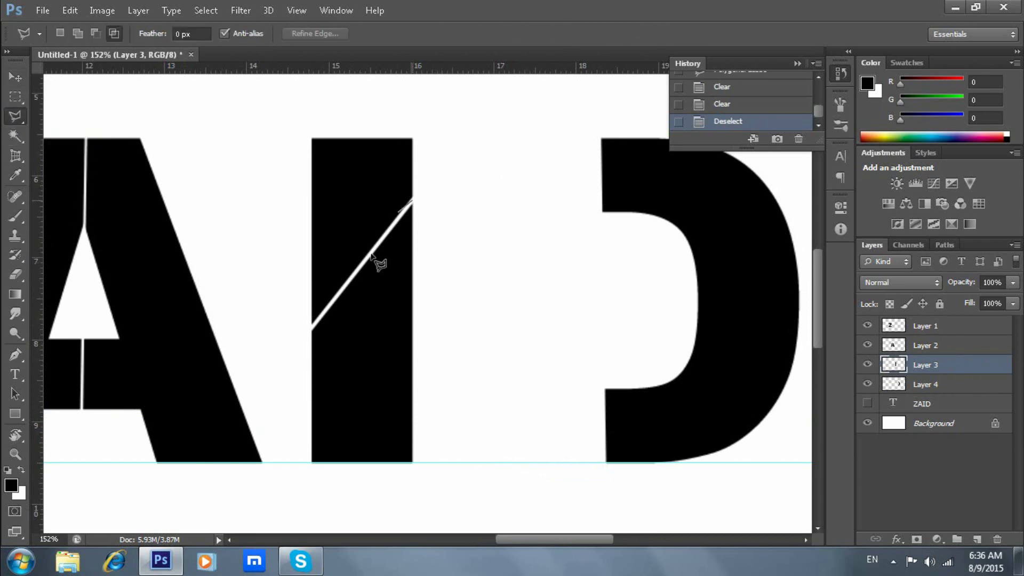
{"action": "left_click", "coordinate": [288, 356]}
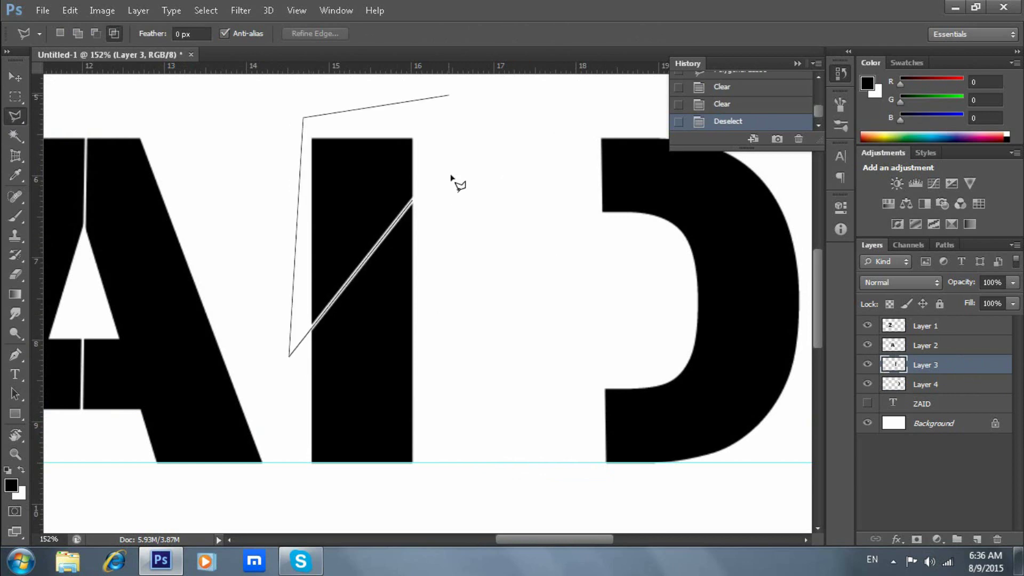
{"action": "double_click", "coordinate": [444, 192]}
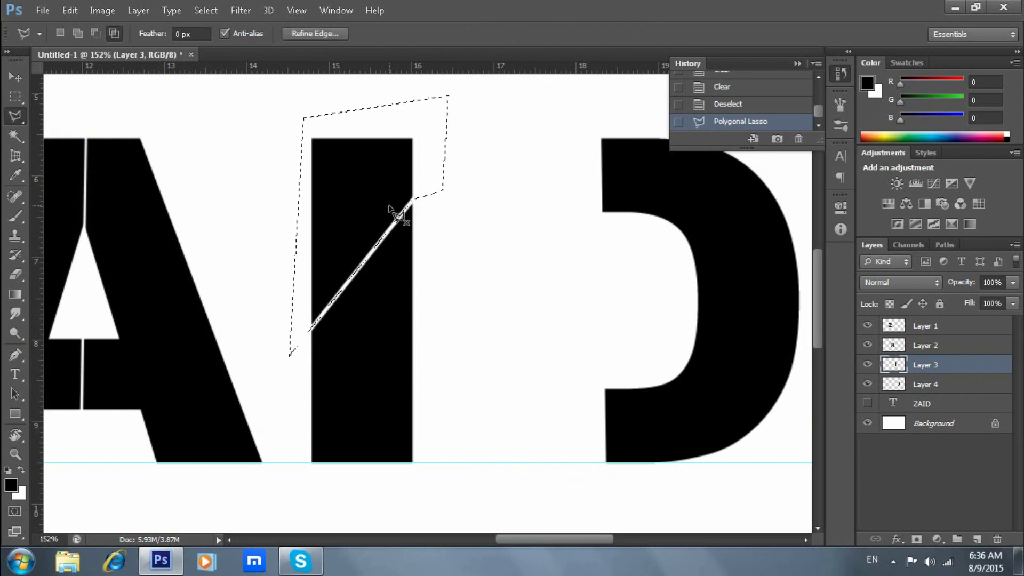
{"action": "key", "text": "v"}
{"action": "left_click_drag", "start_coordinate": [382, 177], "coordinate": [354, 212]}
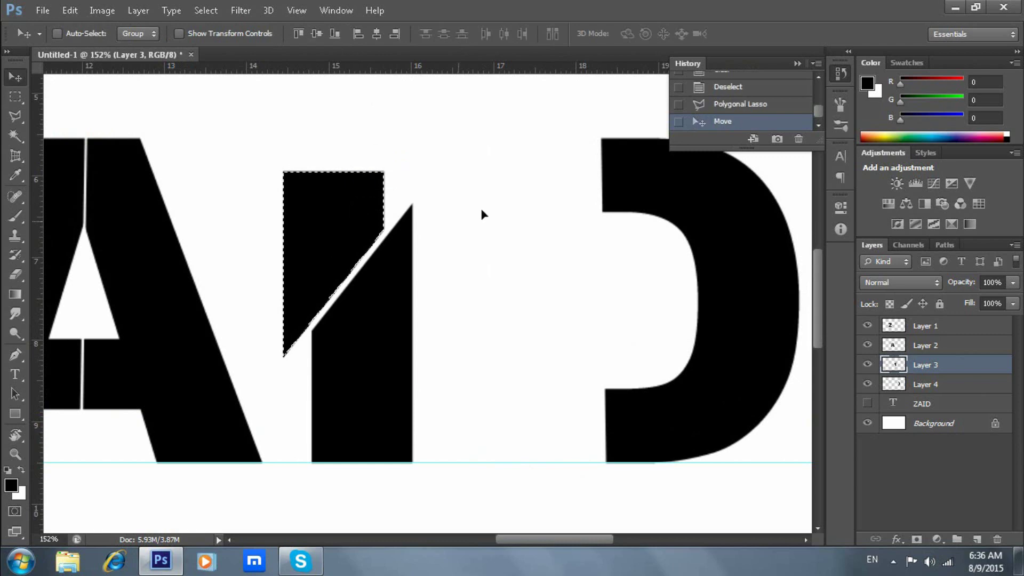
{"action": "key", "text": "ctrl+d"}
Move the I pieces and the D on Layer 4 left toward the A.
{"action": "left_click_drag", "start_coordinate": [497, 321], "coordinate": [438, 336]}
{"action": "left_click", "coordinate": [946, 388]}
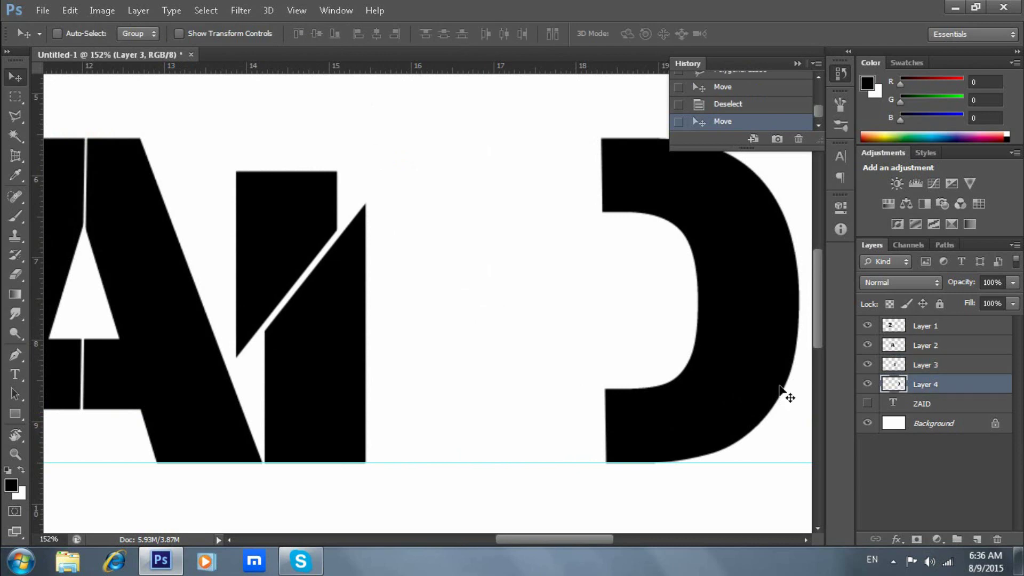
{"action": "left_click_drag", "start_coordinate": [758, 375], "coordinate": [673, 384]}
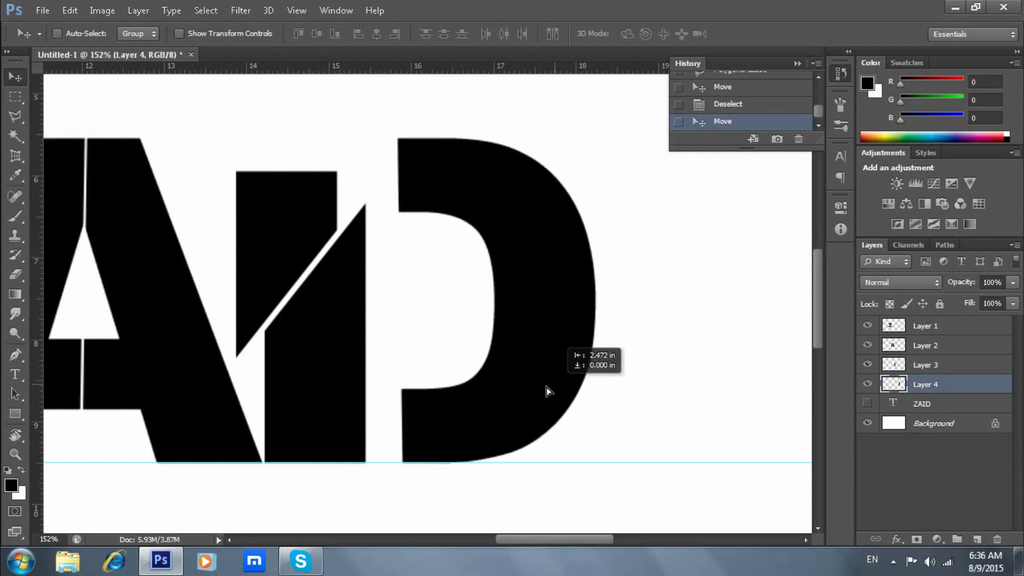
{"action": "left_click_drag", "start_coordinate": [558, 383], "coordinate": [527, 387]}
Nudge the D slightly to the right.
{"action": "scroll", "coordinate": [513, 389], "scroll_direction": "down", "scroll_amount": 5}
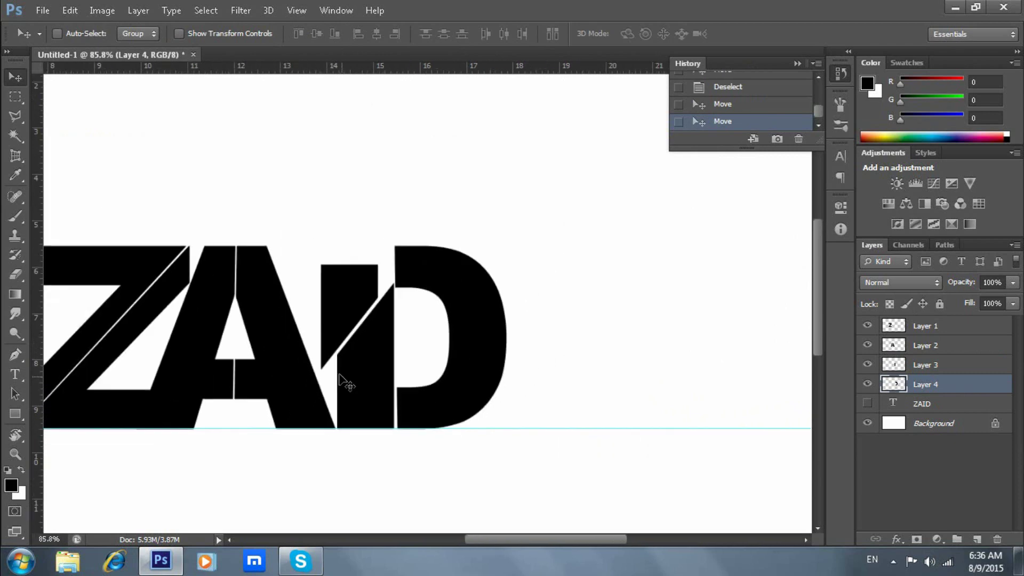
{"action": "scroll", "coordinate": [363, 365], "scroll_direction": "left", "scroll_amount": 3}
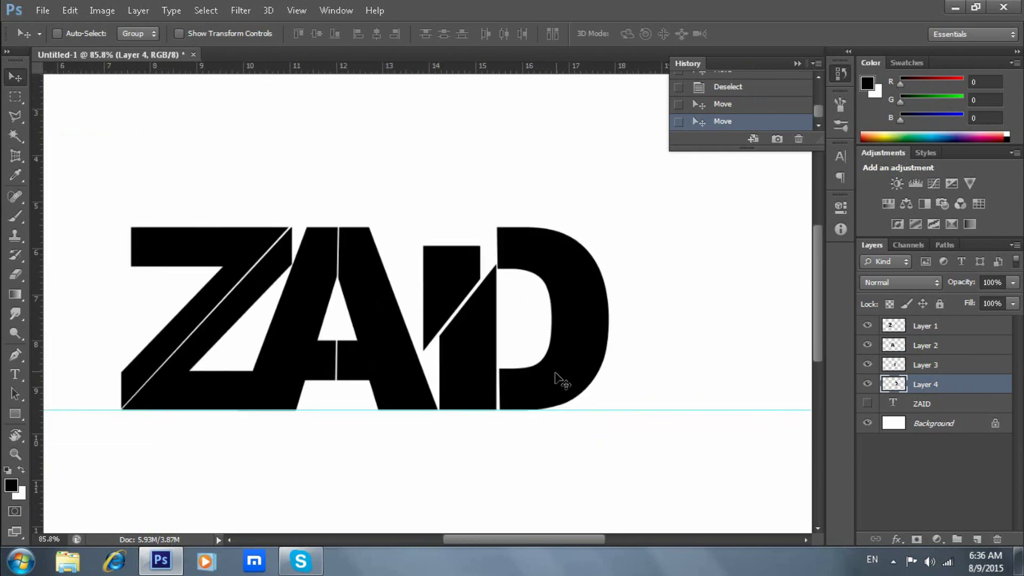
{"action": "left_click_drag", "start_coordinate": [557, 376], "coordinate": [565, 373]}
{"action": "scroll", "coordinate": [321, 411], "scroll_direction": "down", "scroll_amount": 1}
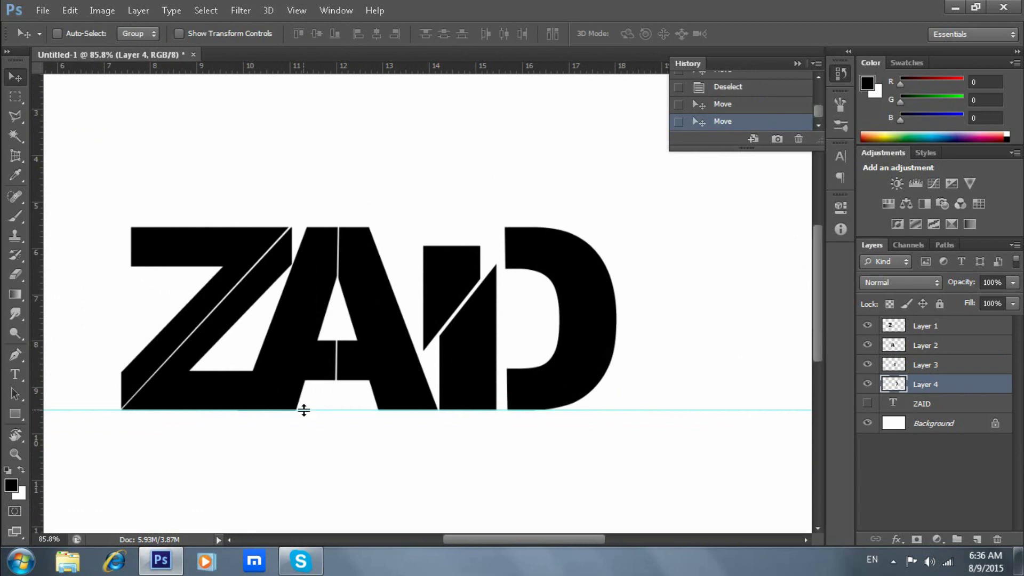
{"action": "scroll", "coordinate": [304, 411], "scroll_direction": "down", "scroll_amount": 2}
{"action": "scroll", "coordinate": [307, 411], "scroll_direction": "down", "scroll_amount": 2}
{"action": "scroll", "coordinate": [309, 411], "scroll_direction": "down", "scroll_amount": 2}
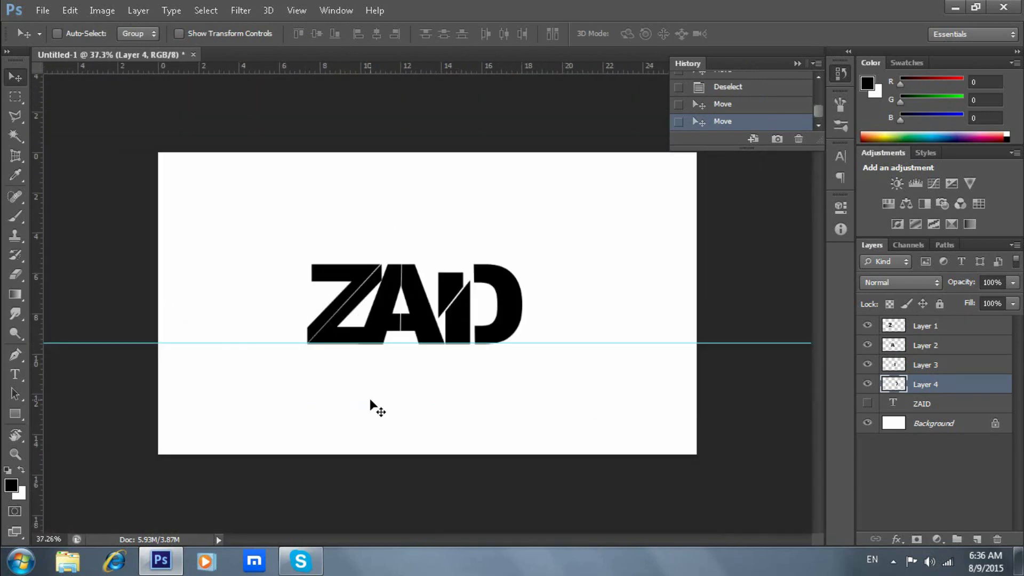
Merge Layers 1–4 into one layer and scale ZAID up proportionally to about 138%.
{"action": "left_click", "coordinate": [949, 326], "text": "ctrl"}
{"action": "left_click", "coordinate": [944, 365], "text": "shift"}
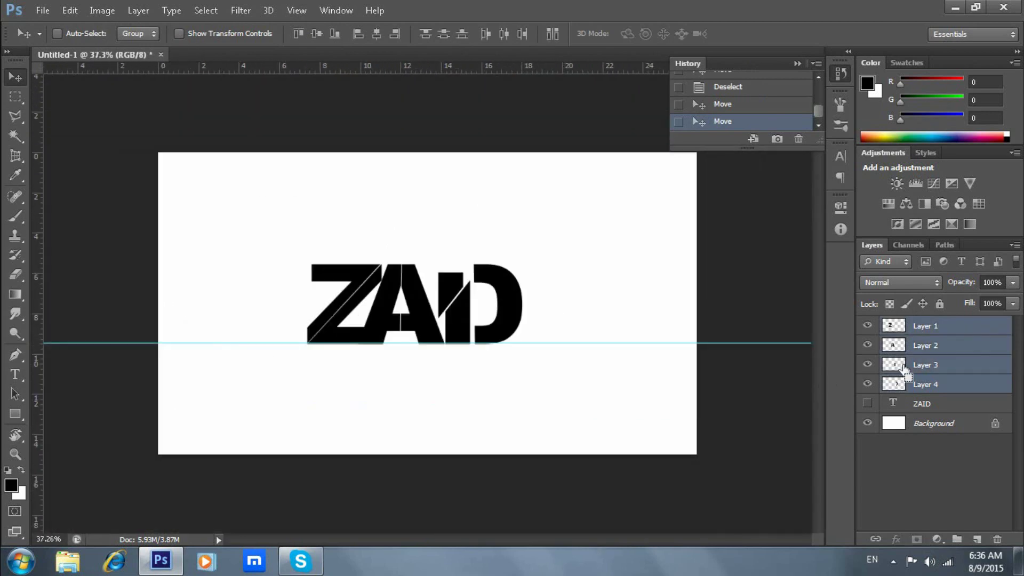
{"action": "key", "text": "ctrl+e"}
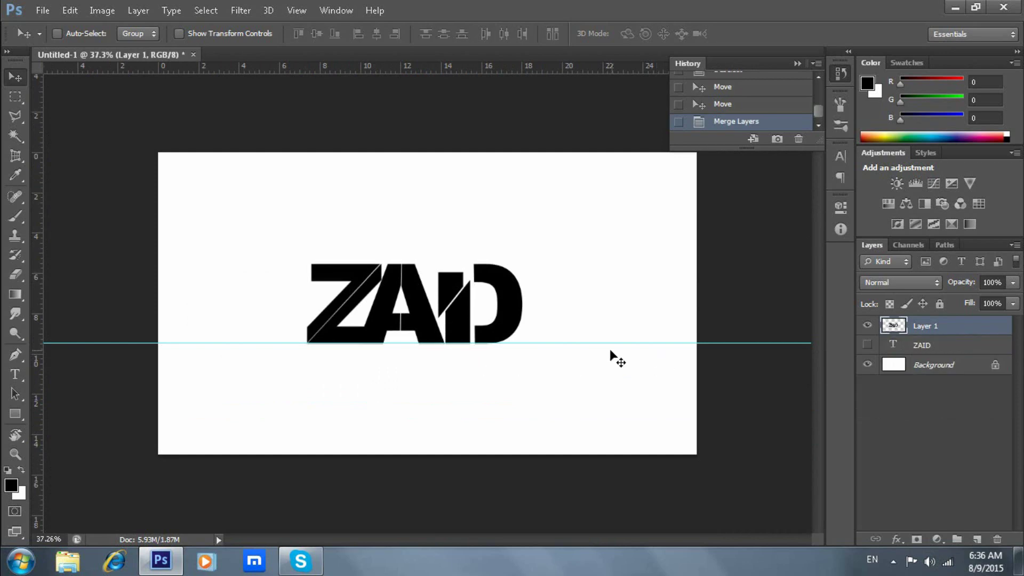
{"action": "key", "text": "ctrl+t"}
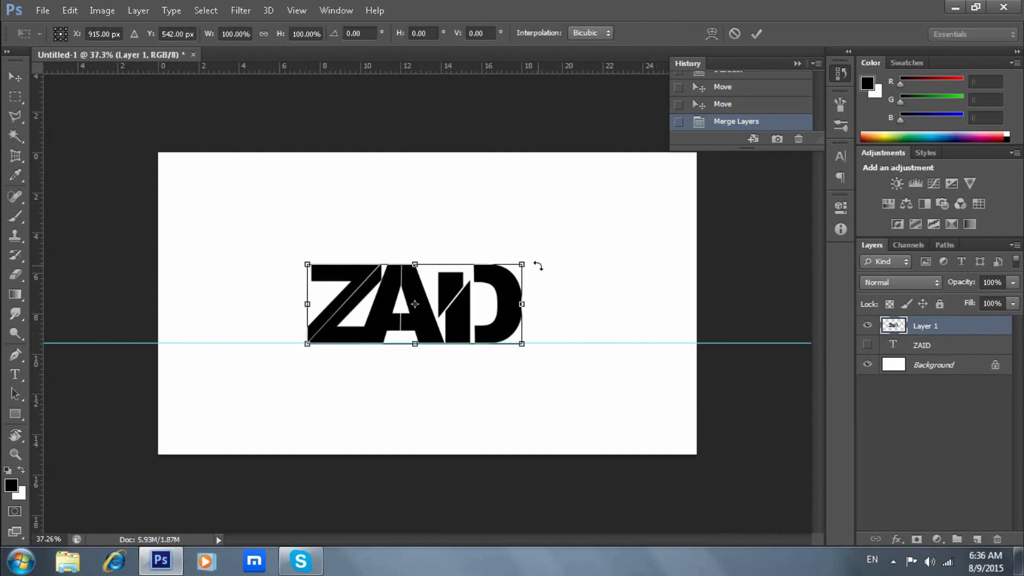
{"action": "left_click_drag", "start_coordinate": [526, 264], "coordinate": [565, 248]}
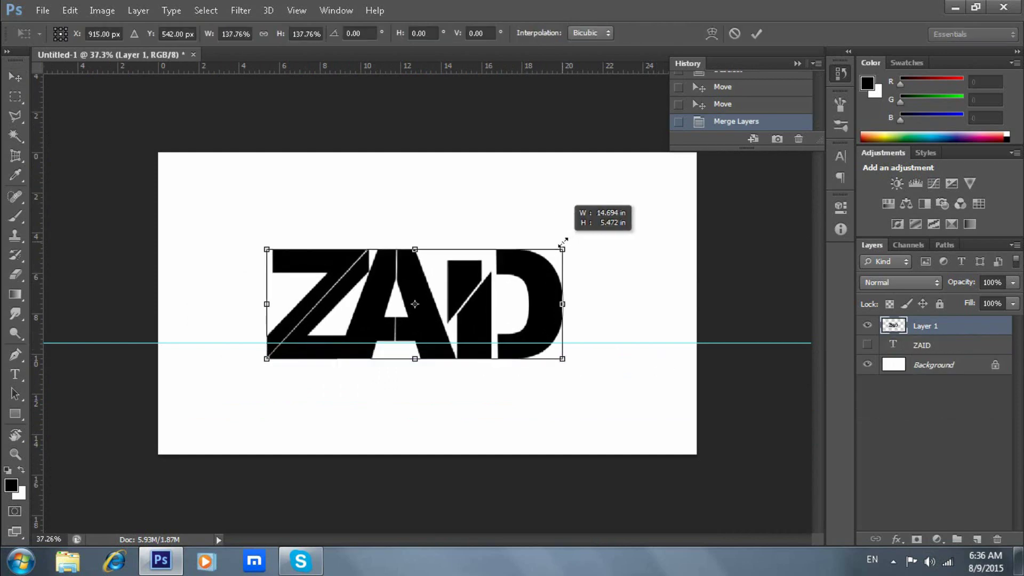
Commit the logo resize, then place the asda linen texture scaled to cover the whole canvas.
{"action": "left_click", "coordinate": [757, 34]}
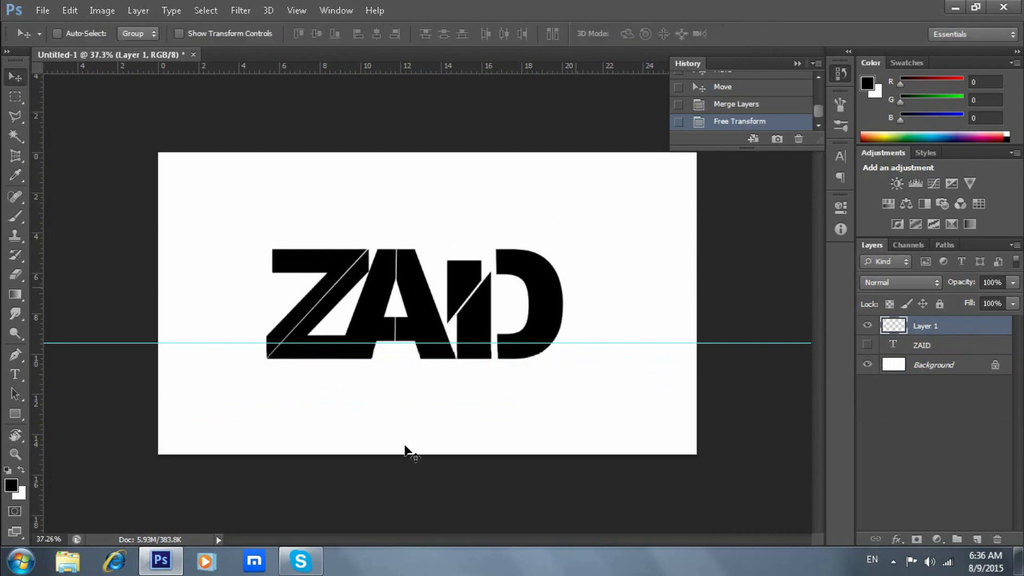
{"action": "left_click", "coordinate": [955, 7]}
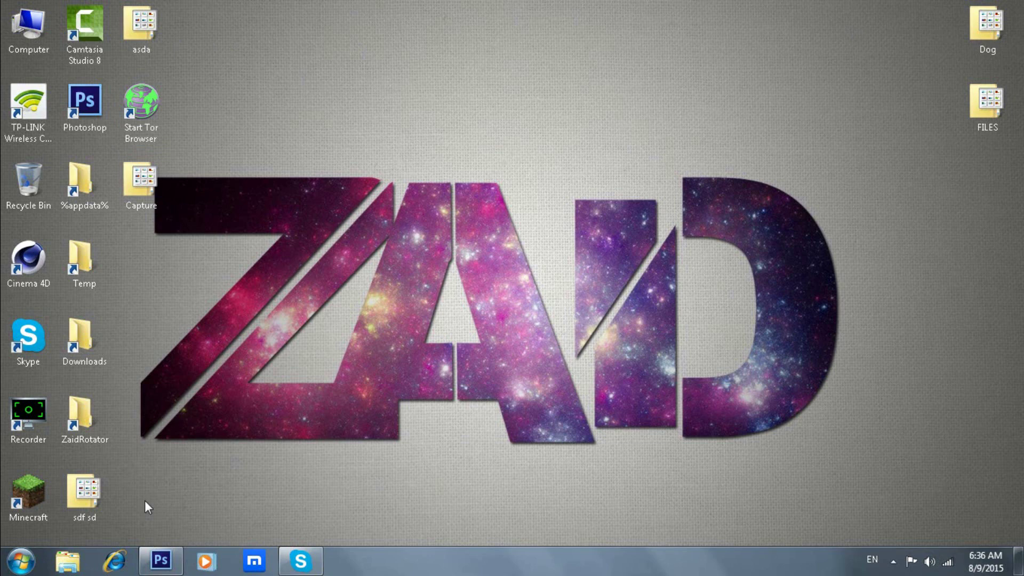
{"action": "left_click_drag", "start_coordinate": [141, 27], "coordinate": [169, 541]}
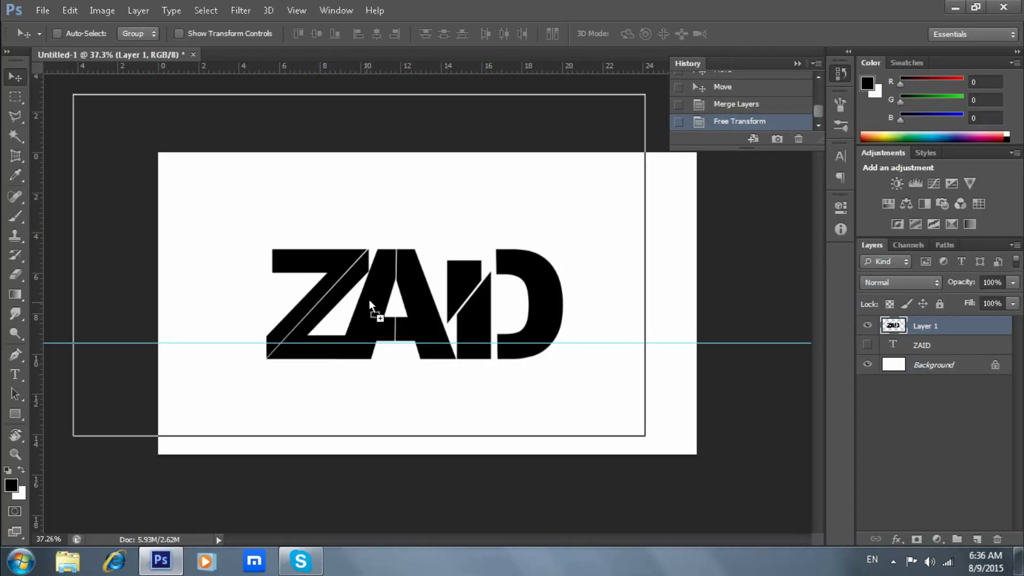
{"action": "mouse_move", "coordinate": [169, 540]}
{"action": "left_mouse_down"}
{"action": "mouse_move", "coordinate": [375, 308]}
{"action": "mouse_move", "coordinate": [368, 299]}
{"action": "left_mouse_up"}
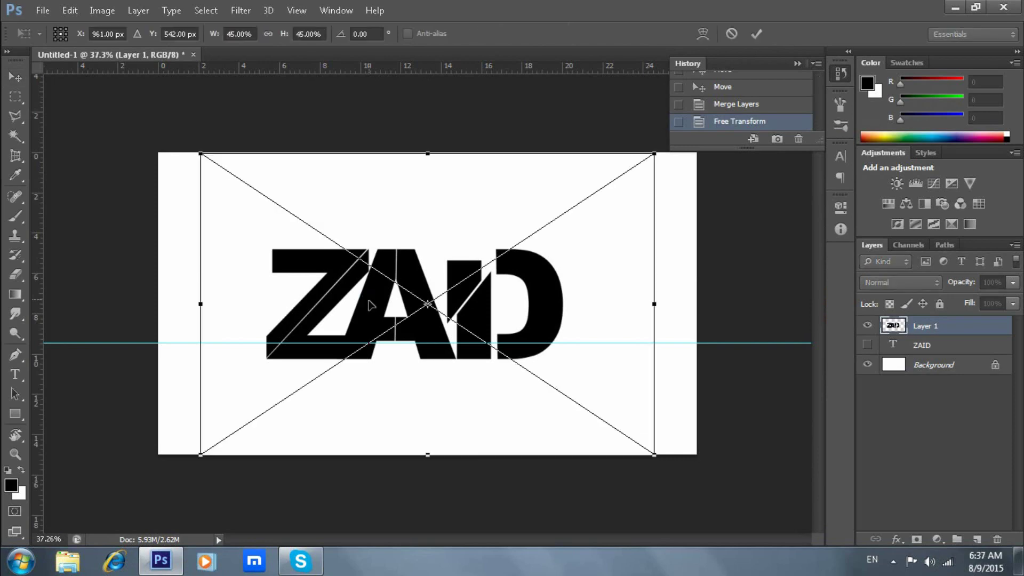
{"action": "left_click_drag", "start_coordinate": [653, 154], "coordinate": [747, 92]}
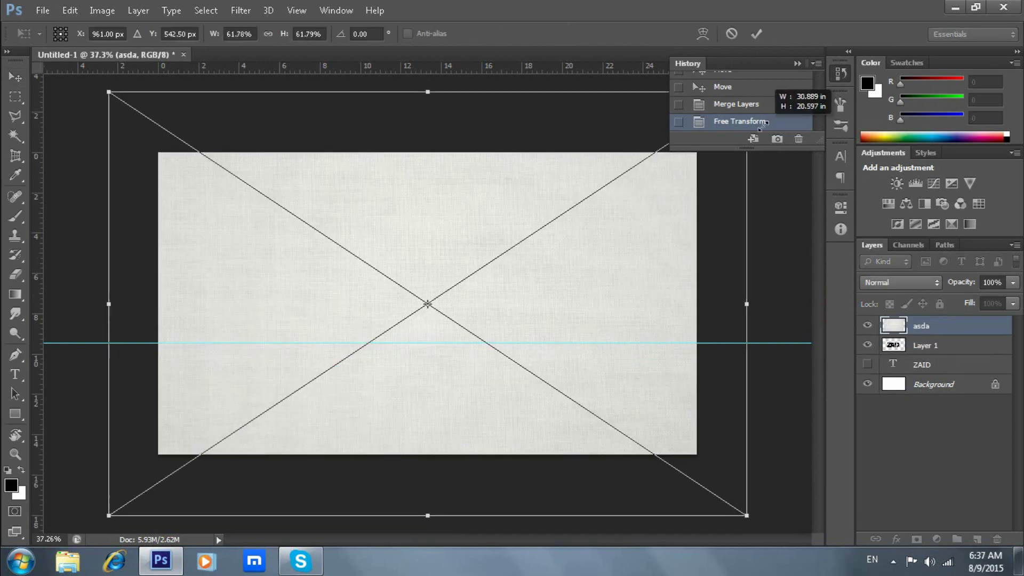
{"action": "left_click", "coordinate": [758, 35]}
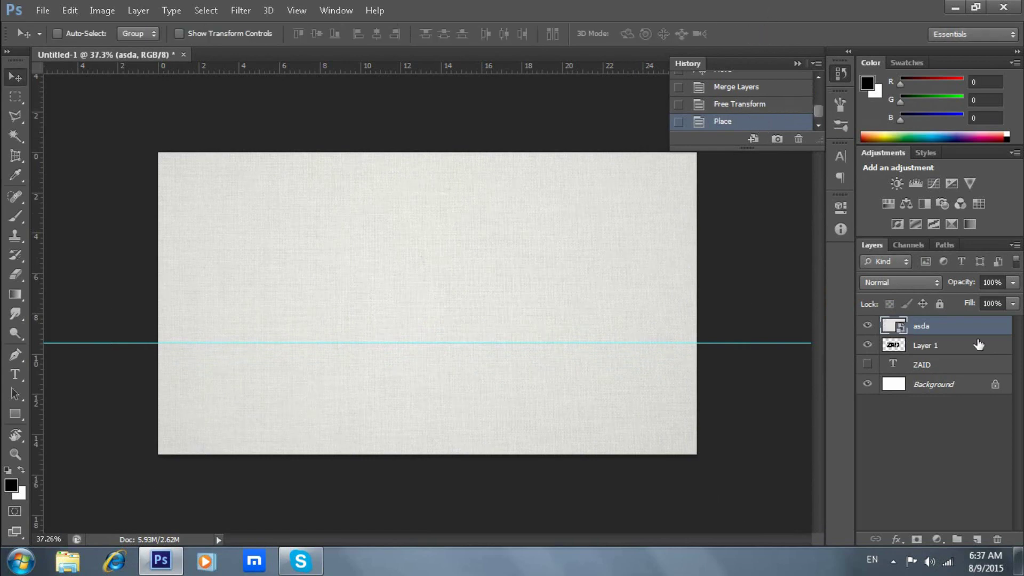
Move the texture below the ZAID logo and place the sdf sd galaxy image enlarged over it.
{"action": "mouse_move", "coordinate": [931, 326]}
{"action": "left_mouse_down"}
{"action": "mouse_move", "coordinate": [929, 363]}
{"action": "mouse_move", "coordinate": [929, 354]}
{"action": "left_mouse_up"}
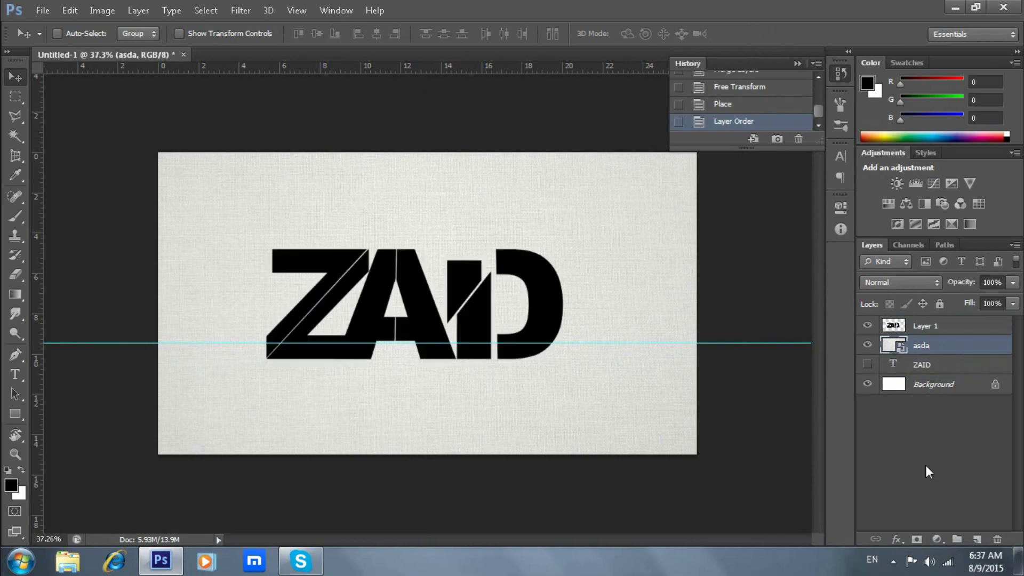
{"action": "left_click", "coordinate": [956, 7]}
{"action": "left_click_drag", "start_coordinate": [84, 496], "coordinate": [160, 558]}
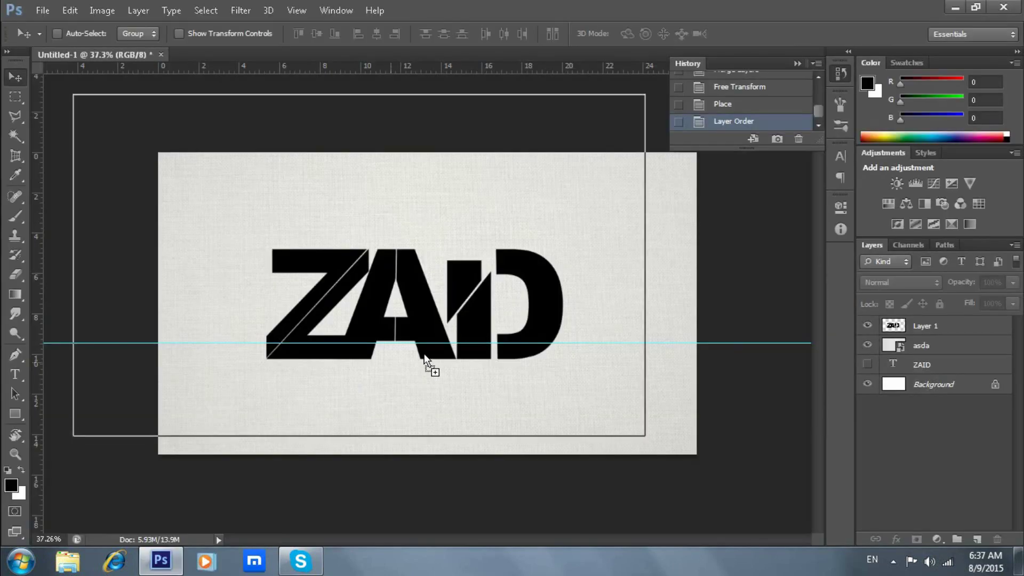
{"action": "left_click_drag", "start_coordinate": [160, 559], "coordinate": [607, 438]}
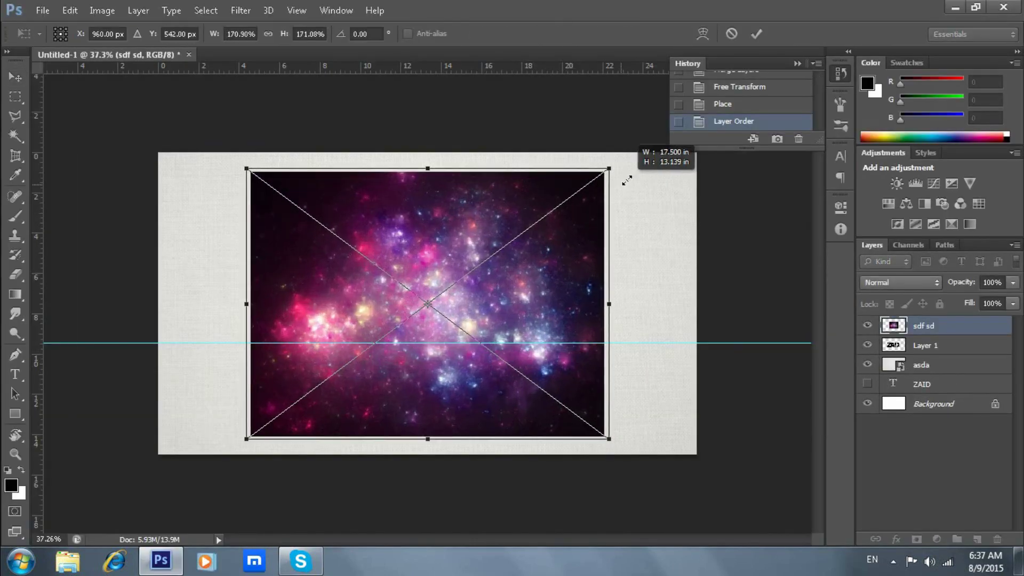
{"action": "left_click_drag", "start_coordinate": [533, 223], "coordinate": [624, 155]}
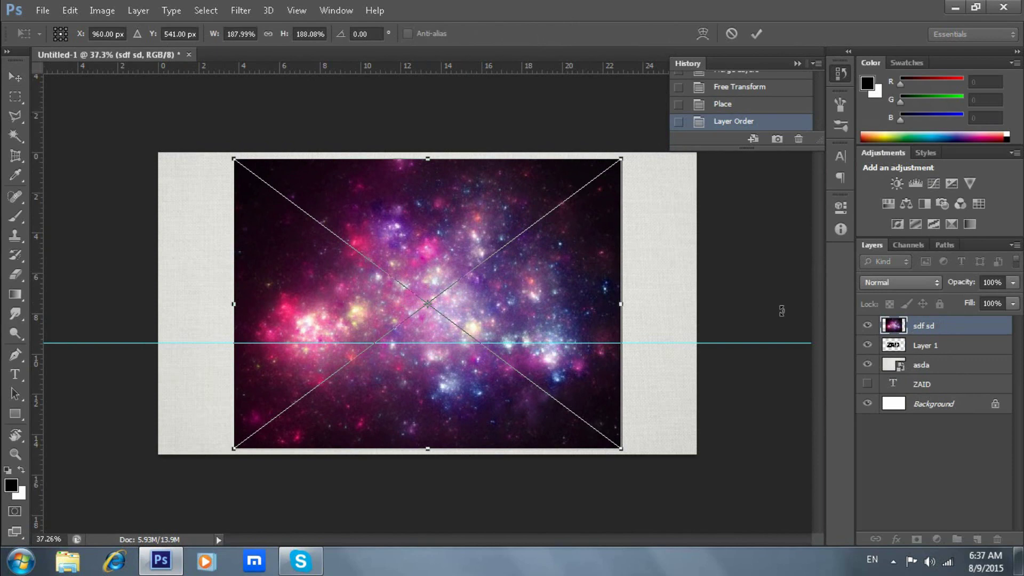
Commit the galaxy image, clip it to the ZAID layer, and give Layer 1 a drop shadow.
{"action": "left_click", "coordinate": [757, 34]}
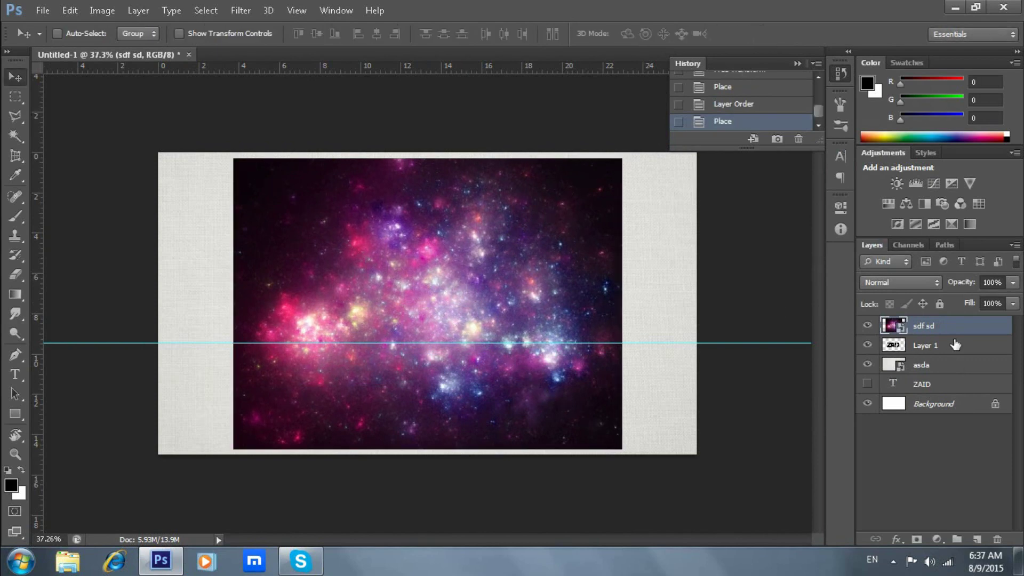
{"action": "left_click", "coordinate": [954, 335], "text": "alt"}
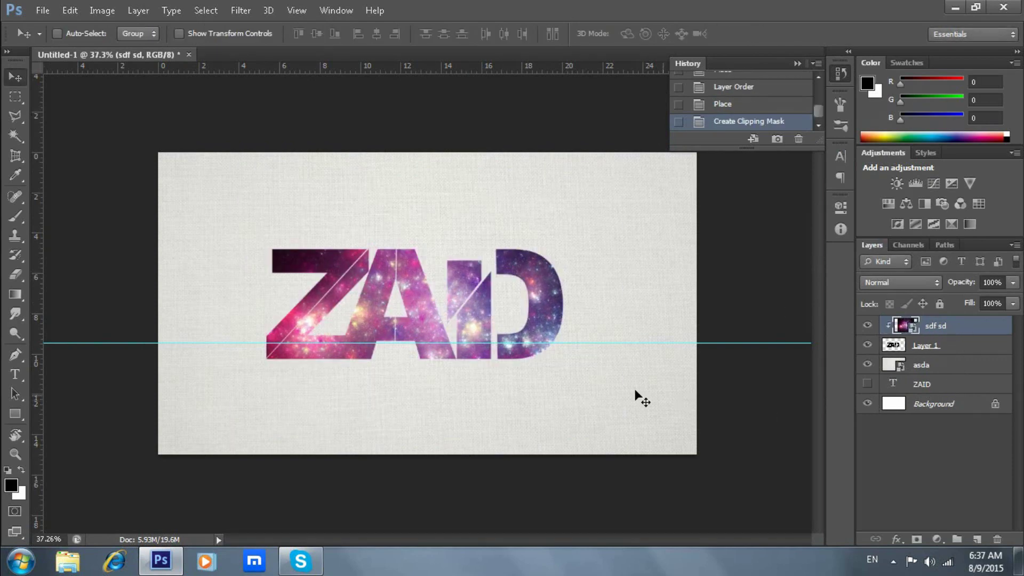
{"action": "left_click", "coordinate": [976, 351]}
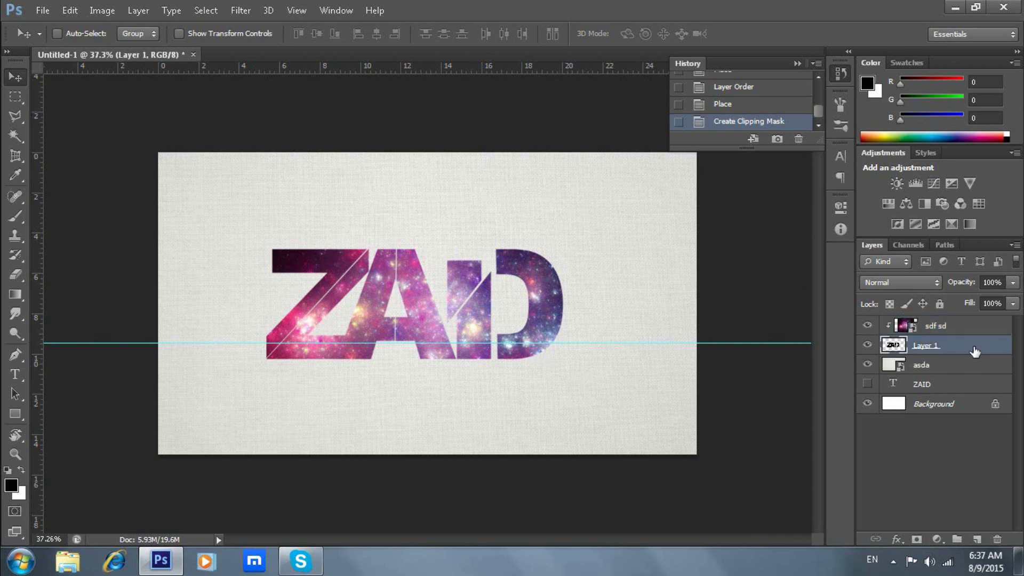
{"action": "double_click", "coordinate": [974, 350]}
{"action": "left_click", "coordinate": [583, 315]}
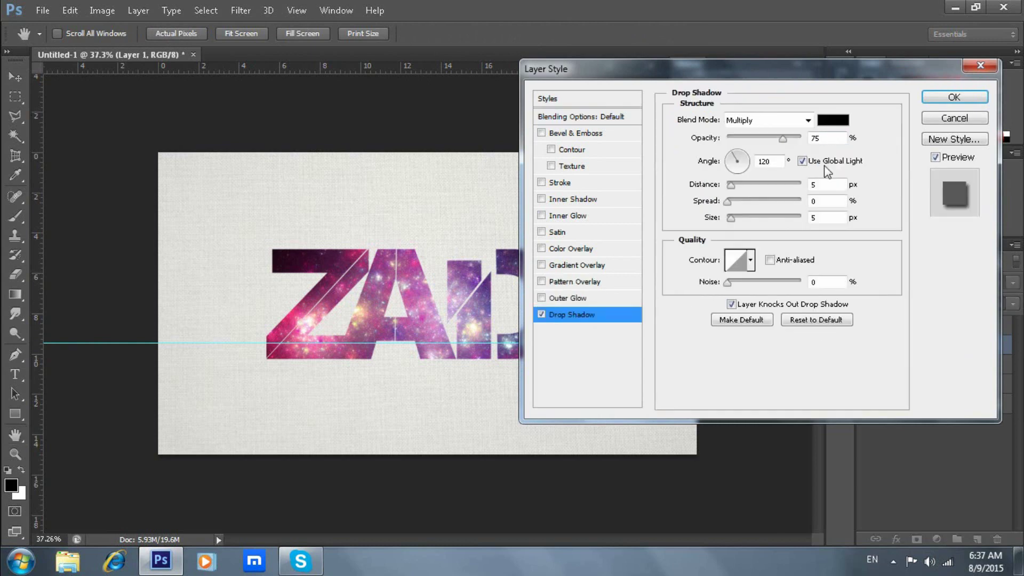
{"action": "left_click", "coordinate": [954, 97]}
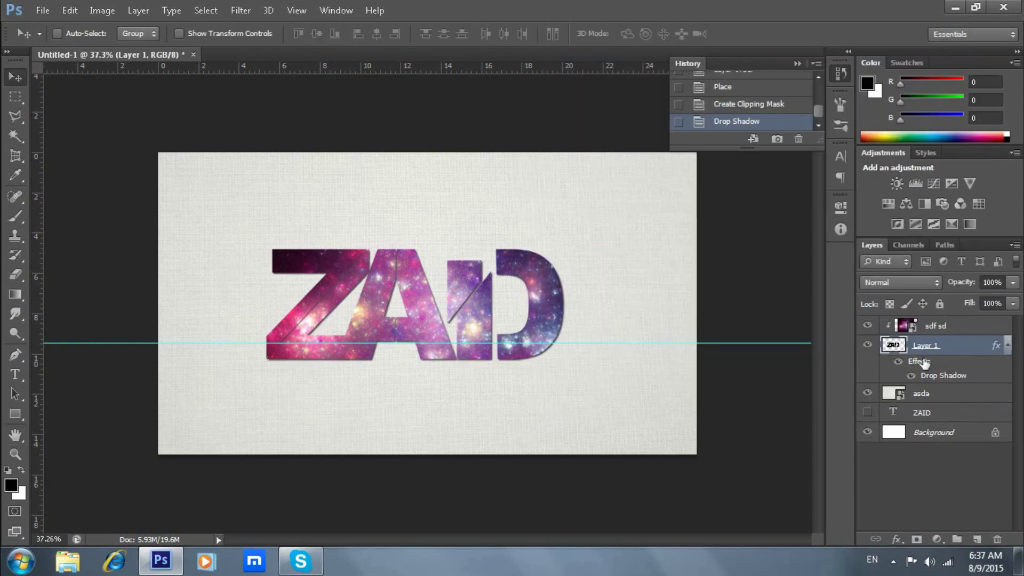
Hide the rulers and scale the ZAID logo up to about 115% around its centre.
{"action": "key", "text": "ctrl+r"}
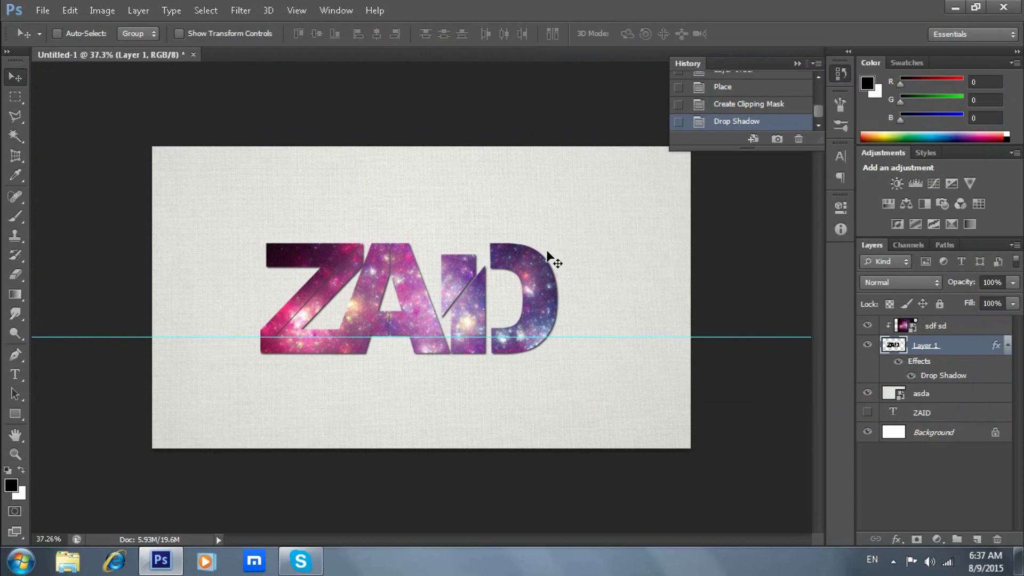
{"action": "key", "text": "ctrl+t"}
{"action": "left_click_drag", "start_coordinate": [564, 236], "coordinate": [581, 233]}
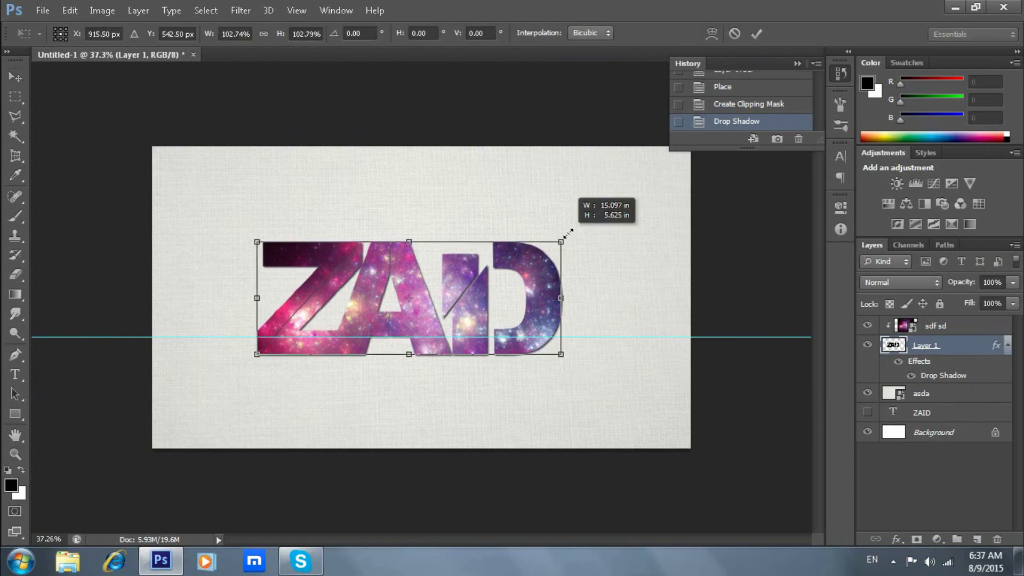
{"action": "left_click", "coordinate": [754, 34]}
{"action": "left_click", "coordinate": [240, 11]}
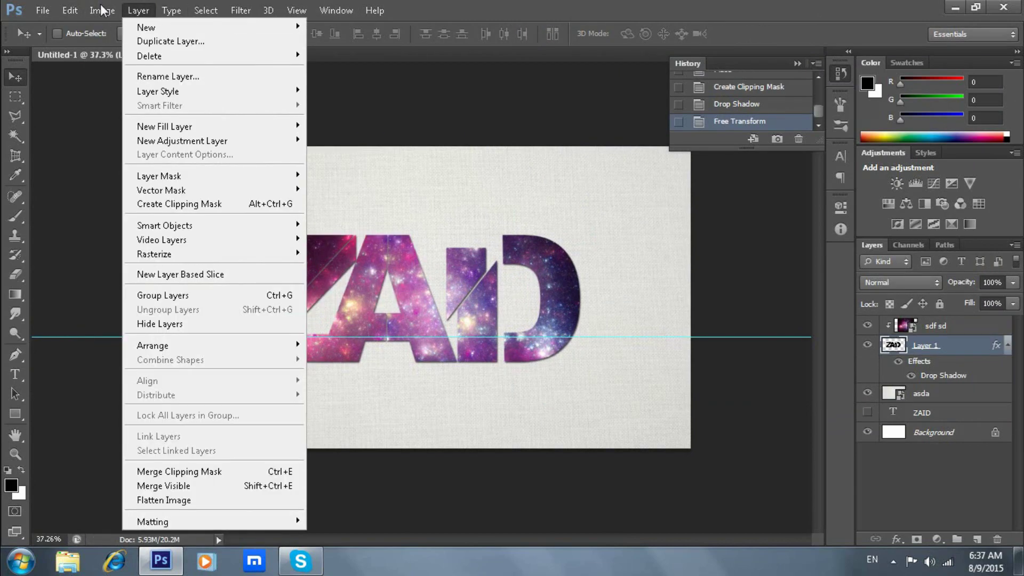
{"action": "mouse_move", "coordinate": [165, 127]}
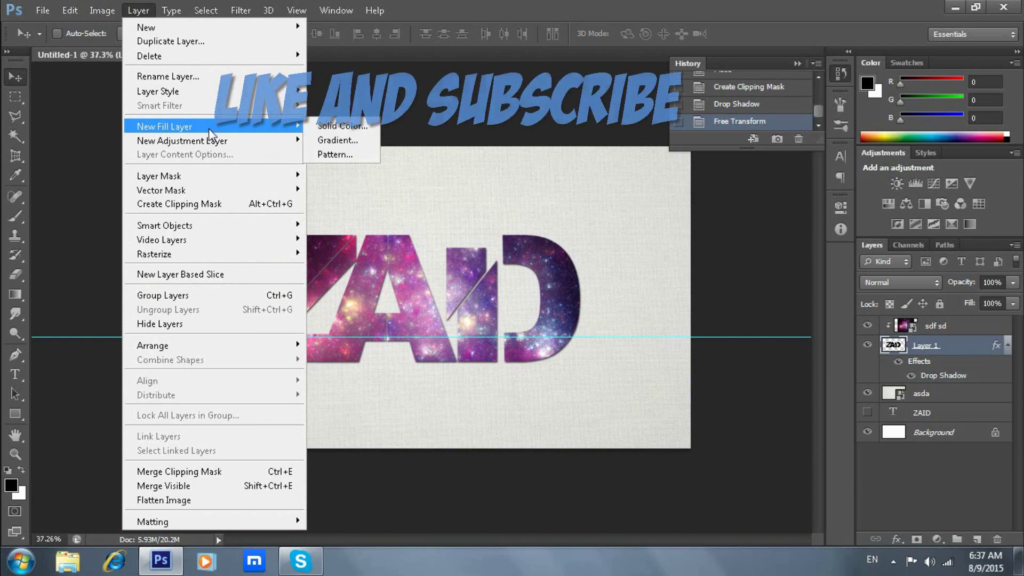
{"action": "left_click", "coordinate": [359, 142]}
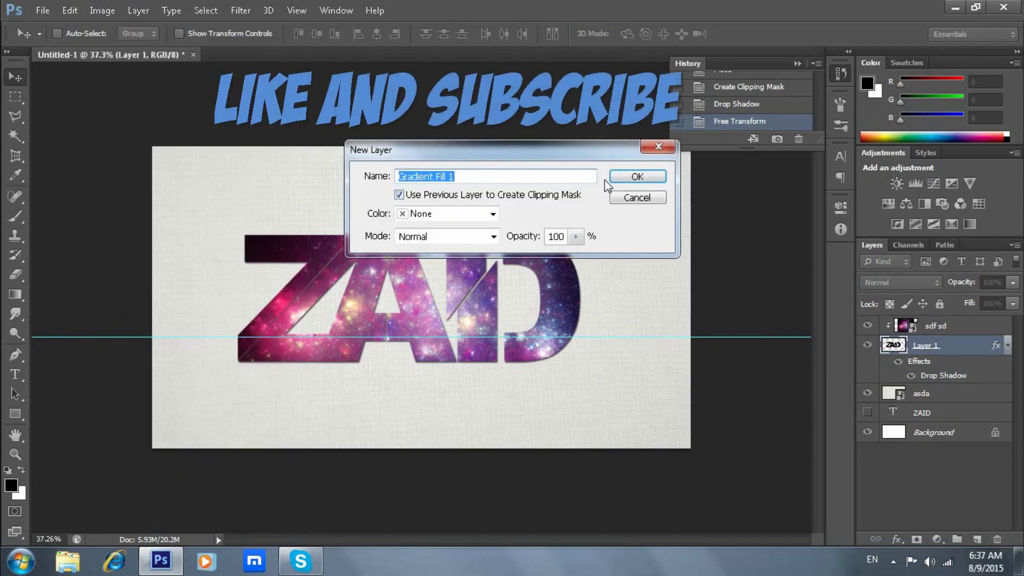
{"action": "left_click", "coordinate": [623, 177]}
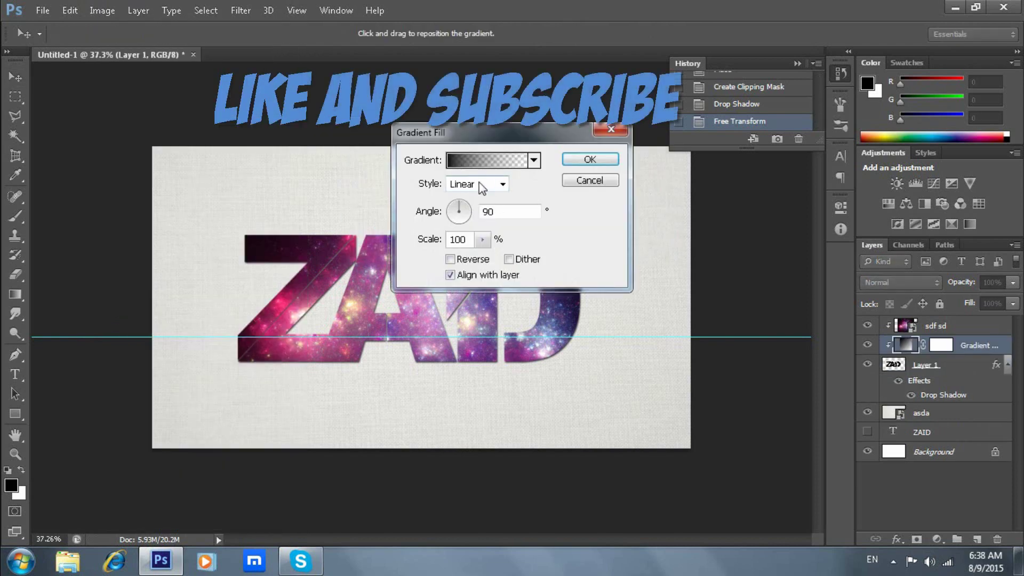
{"action": "left_click", "coordinate": [479, 184]}
{"action": "left_click", "coordinate": [480, 210]}
{"action": "left_click", "coordinate": [467, 239]}
{"action": "key", "text": "Up"}
{"action": "key", "text": "Up"}
{"action": "key", "text": "Up"}
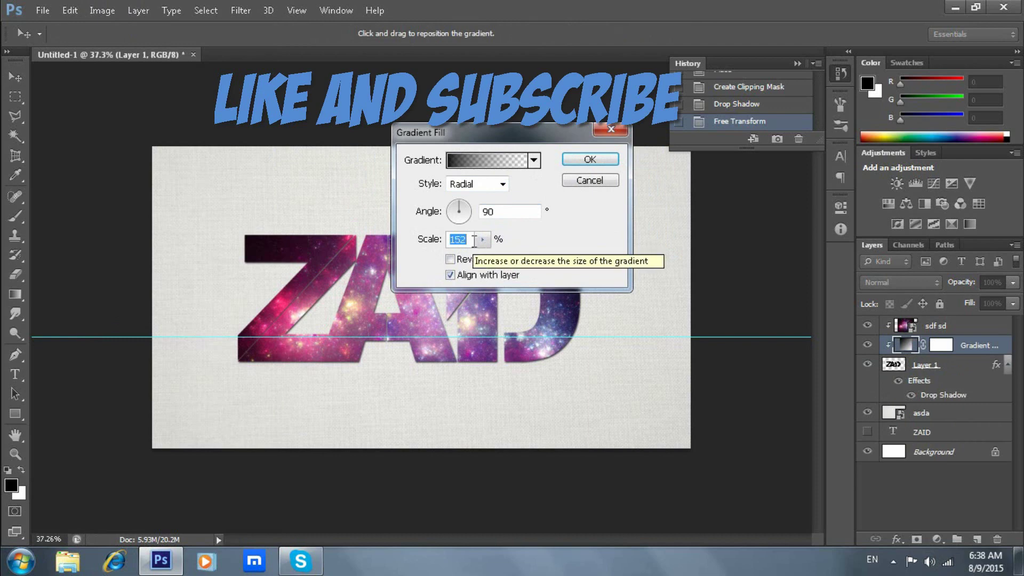
{"action": "type", "text": "152"}
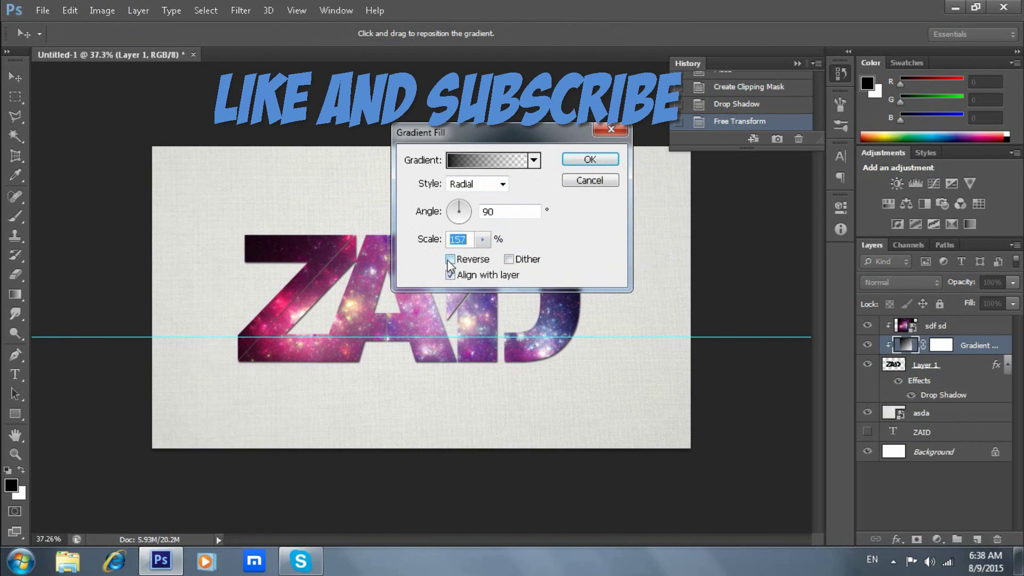
{"action": "left_click", "coordinate": [449, 261]}
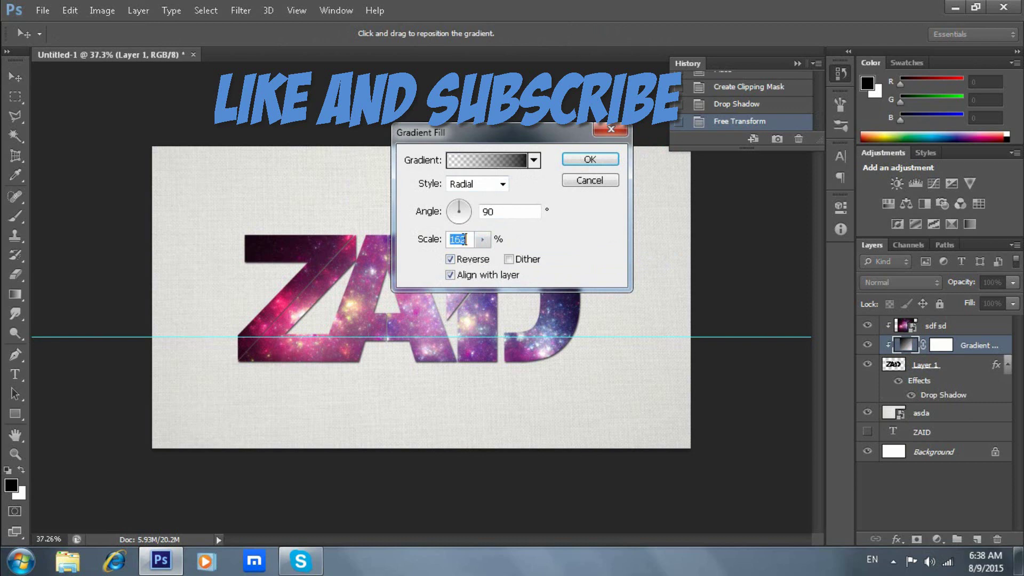
{"action": "scroll", "coordinate": [465, 239], "scroll_direction": "up", "scroll_amount": 11}
{"action": "left_click", "coordinate": [589, 159]}
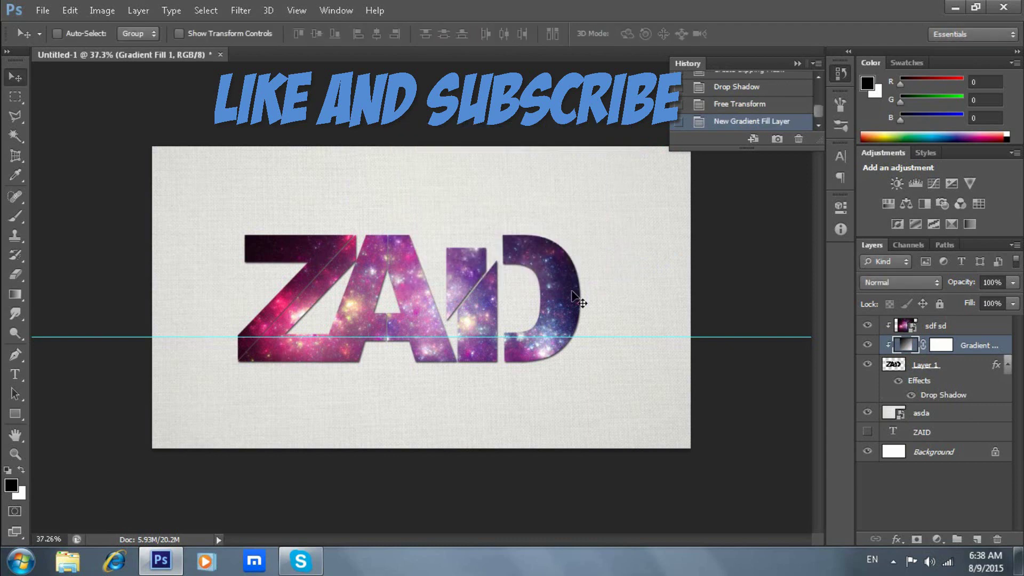
{"action": "left_click_drag", "start_coordinate": [976, 347], "coordinate": [996, 539]}
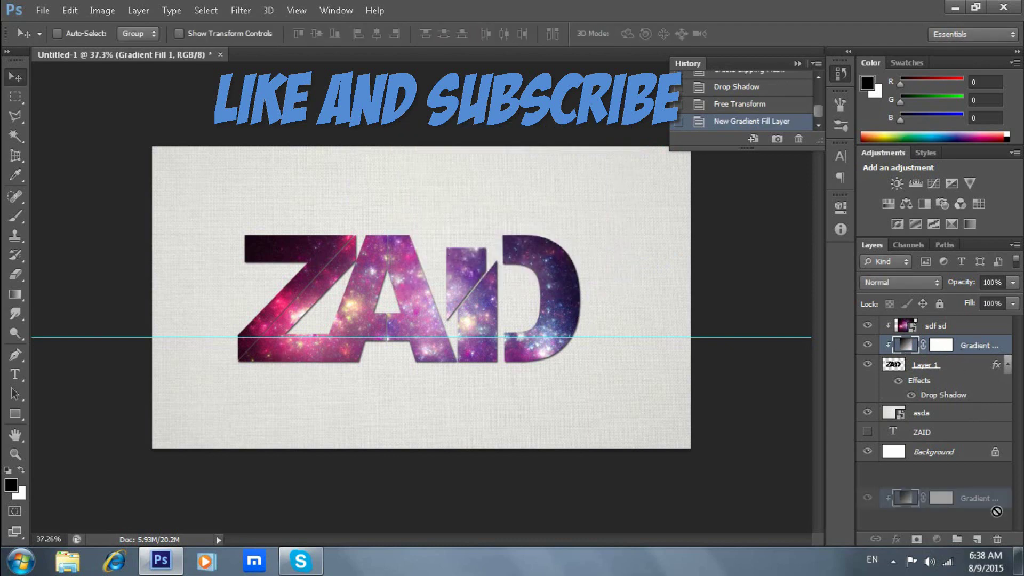
{"action": "left_click", "coordinate": [975, 540]}
{"action": "key", "text": "ctrl+z"}
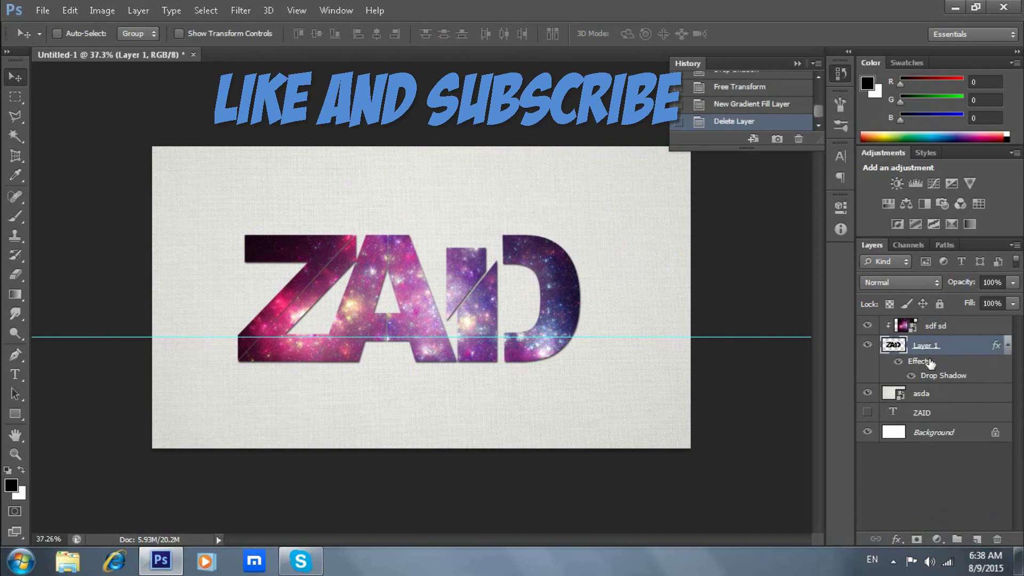
{"action": "key", "text": "ctrl+z"}
{"action": "left_click_drag", "start_coordinate": [976, 347], "coordinate": [978, 328]}
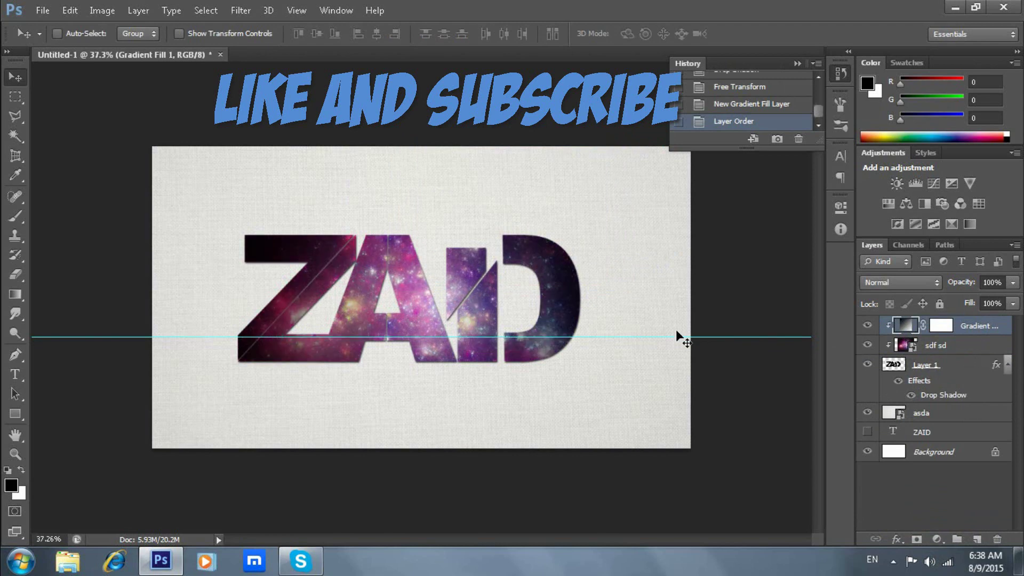
{"action": "left_click_drag", "start_coordinate": [969, 326], "coordinate": [997, 540]}
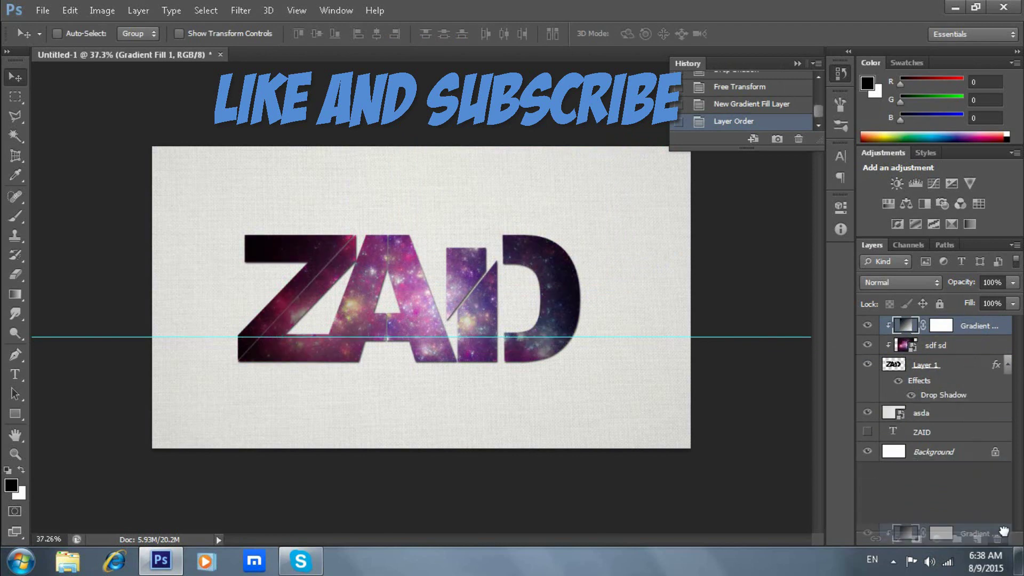
{"action": "left_click", "coordinate": [138, 10]}
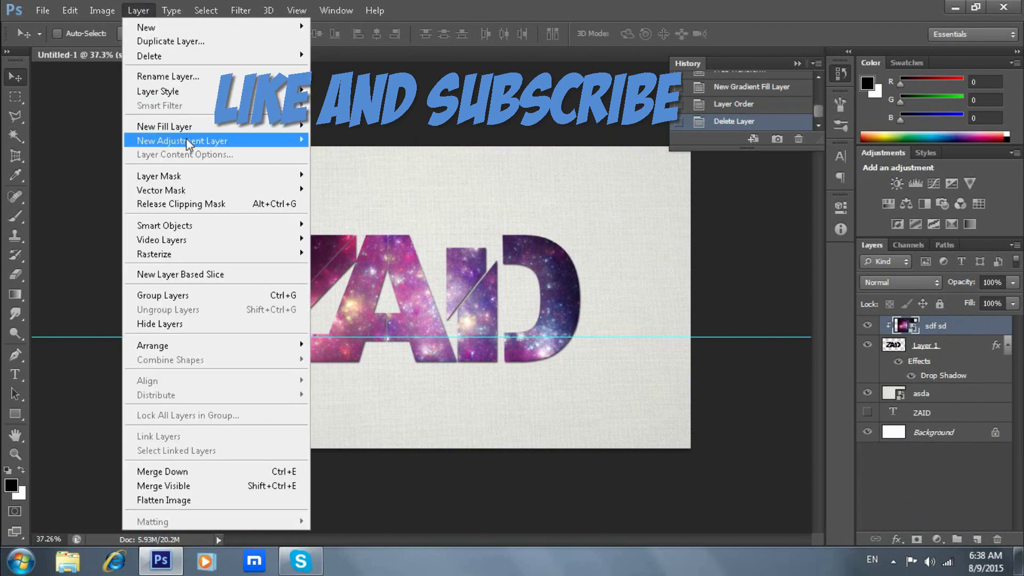
Add a reversed radial gradient fill layer at about 130% scale as an edge vignette.
{"action": "mouse_move", "coordinate": [164, 126]}
{"action": "left_click", "coordinate": [350, 136]}
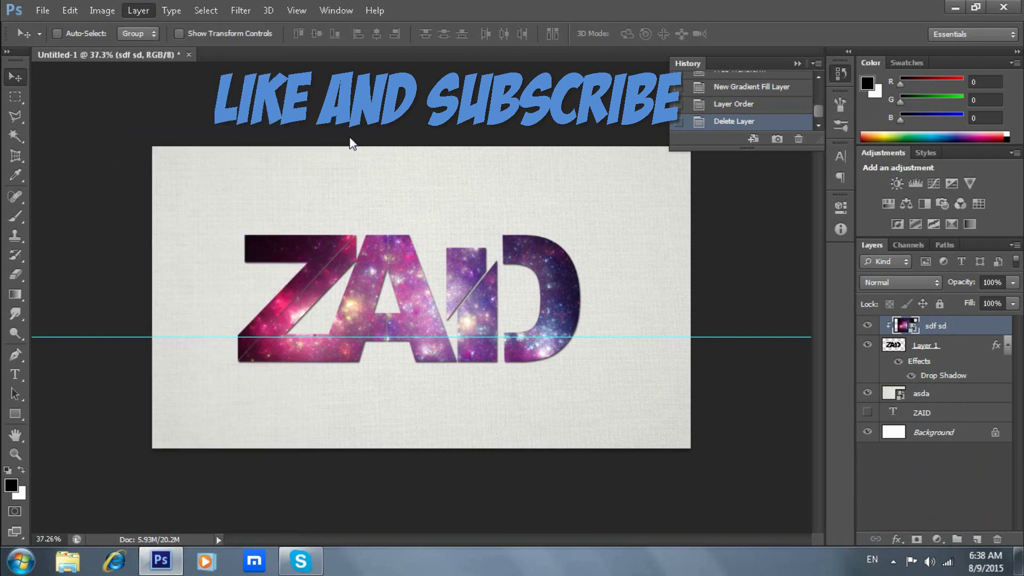
{"action": "left_click", "coordinate": [642, 181]}
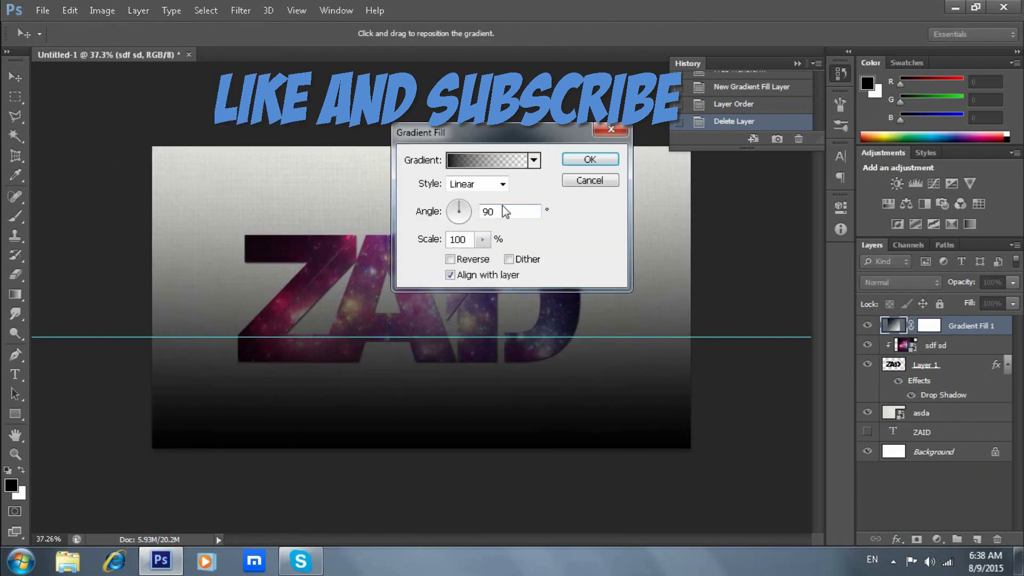
{"action": "left_click", "coordinate": [476, 188]}
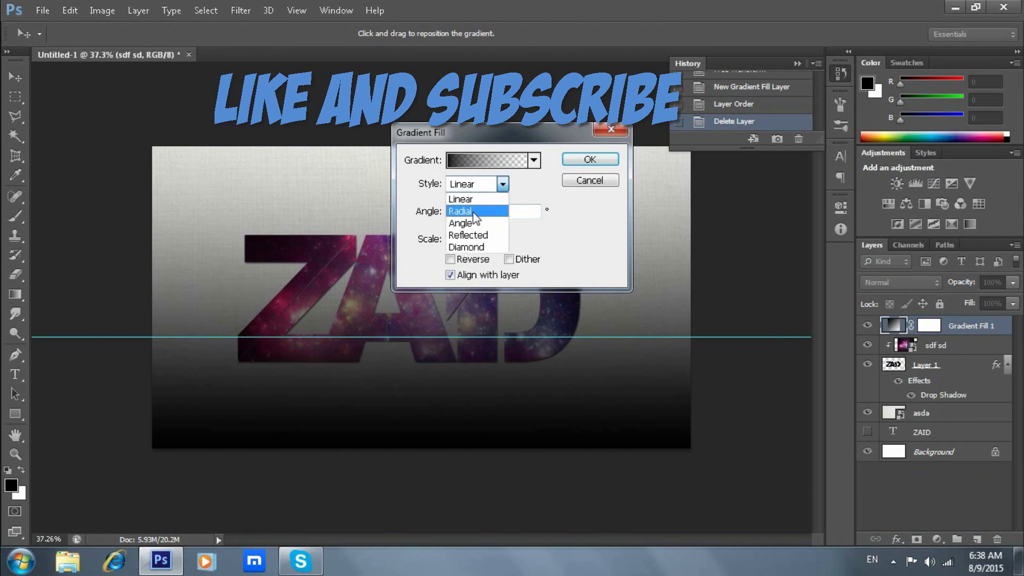
{"action": "left_click", "coordinate": [471, 212]}
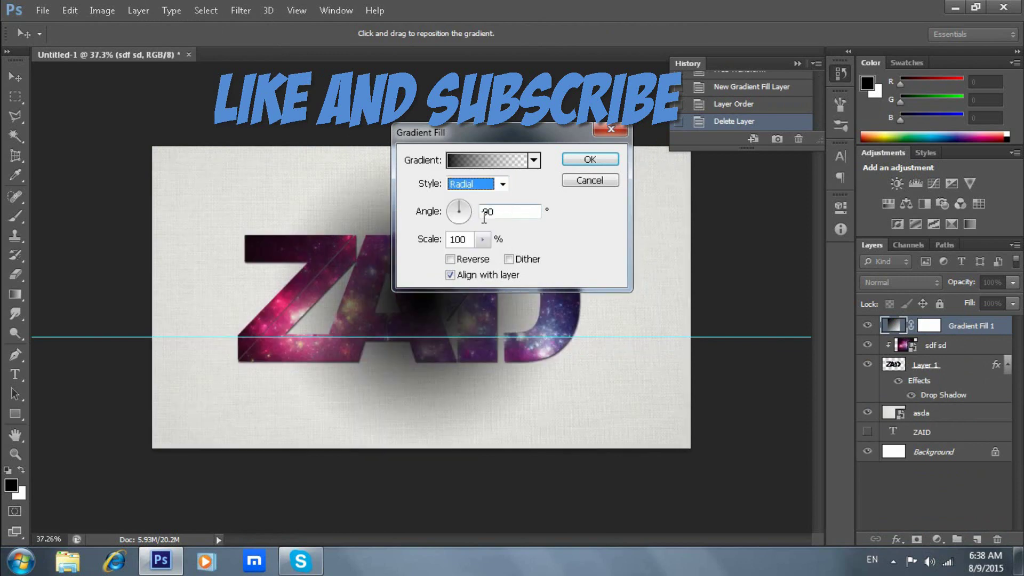
{"action": "left_click", "coordinate": [451, 260]}
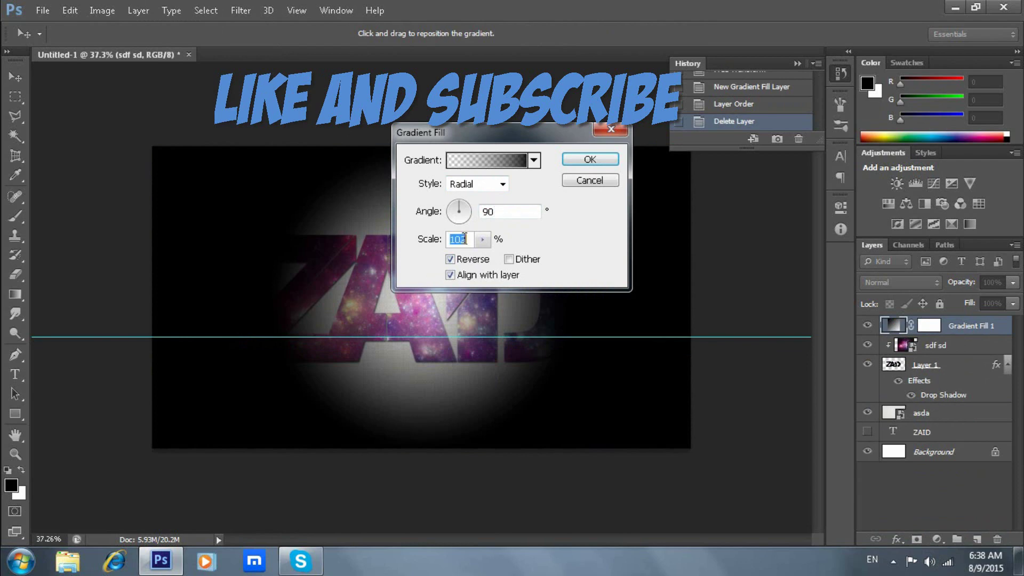
{"action": "key", "text": "Up"}
{"action": "key", "text": "Up"}
{"action": "key", "text": "Up"}
{"action": "key", "text": "Up"}
{"action": "key", "text": "Up"}
{"action": "key", "text": "Up"}
{"action": "key", "text": "Up"}
{"action": "key", "text": "Up"}
{"action": "key", "text": "Up"}
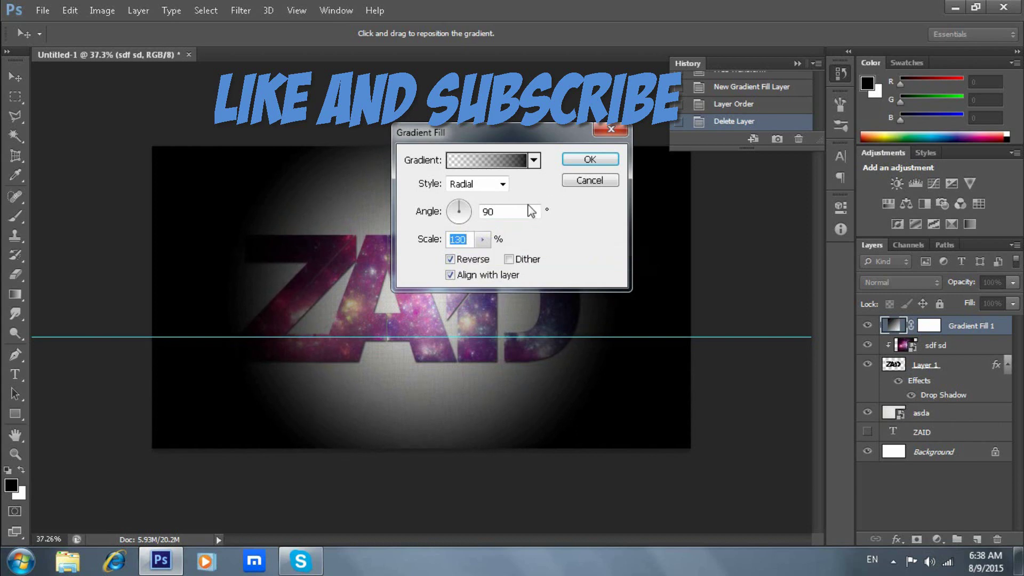
{"action": "left_click", "coordinate": [590, 160]}
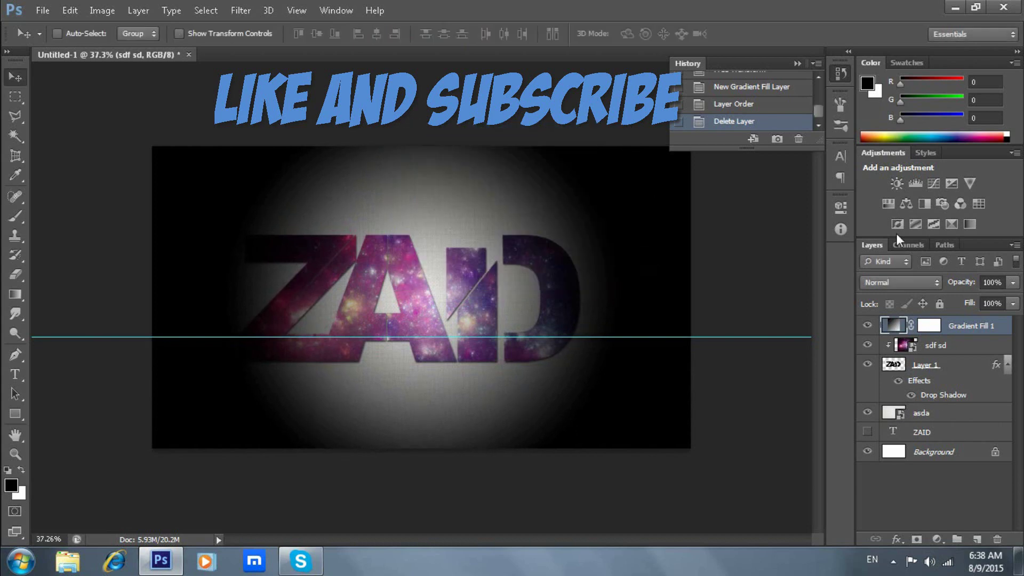
Lower the Gradient Fill 1 opacity to 52%, then further to about 46%.
{"action": "left_click", "coordinate": [959, 283]}
{"action": "type", "text": "52"}
{"action": "key", "text": "Return"}
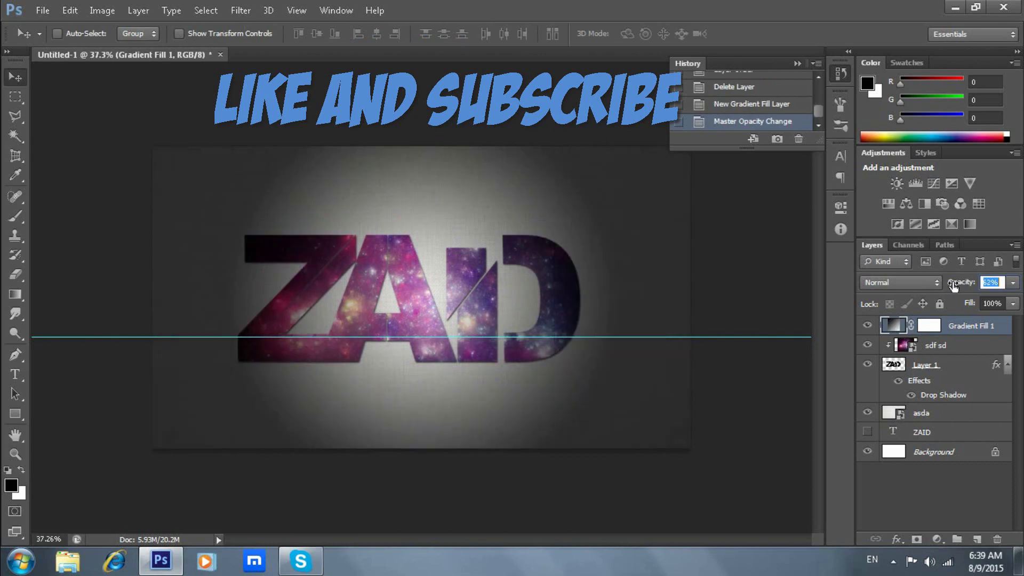
{"action": "mouse_move", "coordinate": [957, 288]}
{"action": "left_mouse_down"}
{"action": "mouse_move", "coordinate": [966, 286]}
{"action": "mouse_move", "coordinate": [958, 287]}
{"action": "left_mouse_up"}
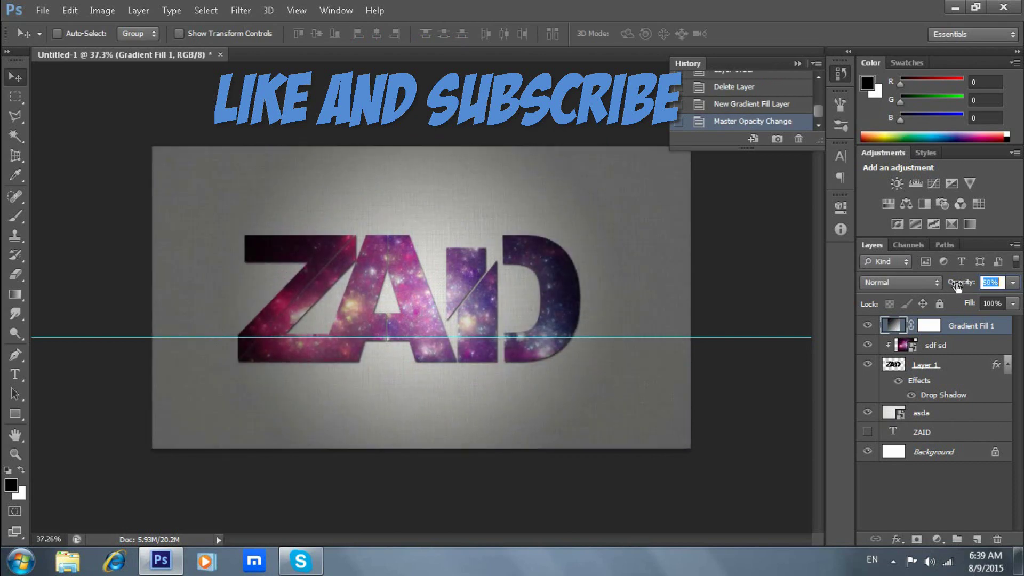